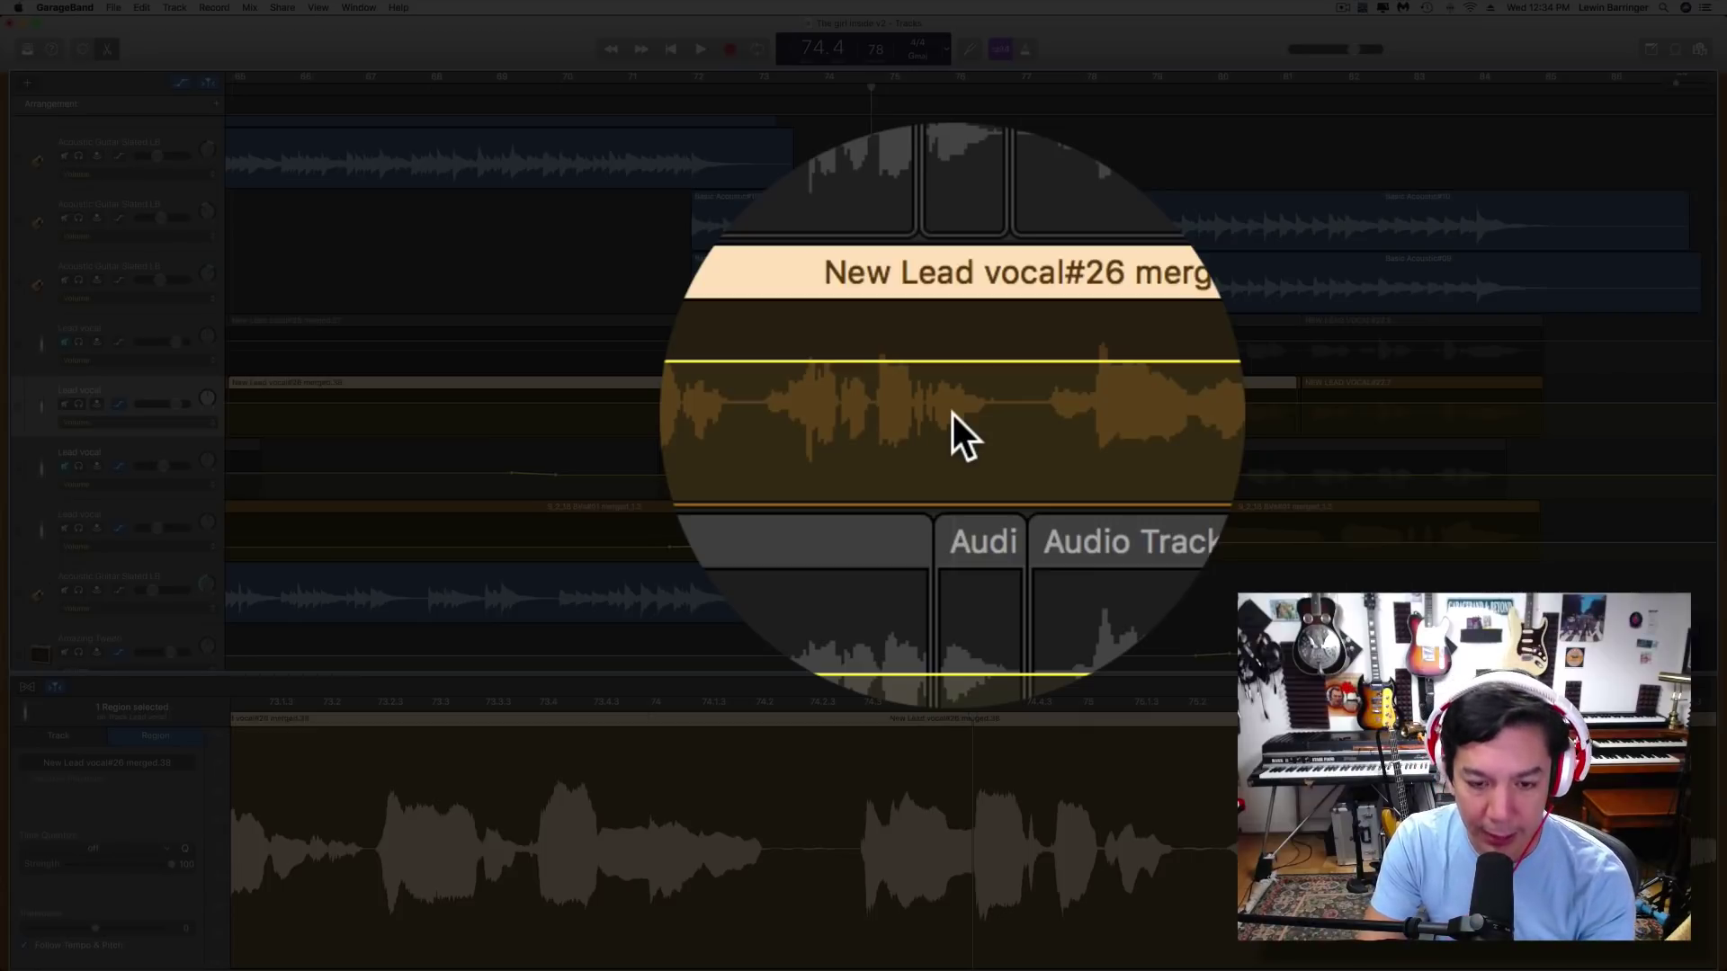
Audition the vocal passage with the Lead vocal soloed, then unsolo and mute that track.
key(space)
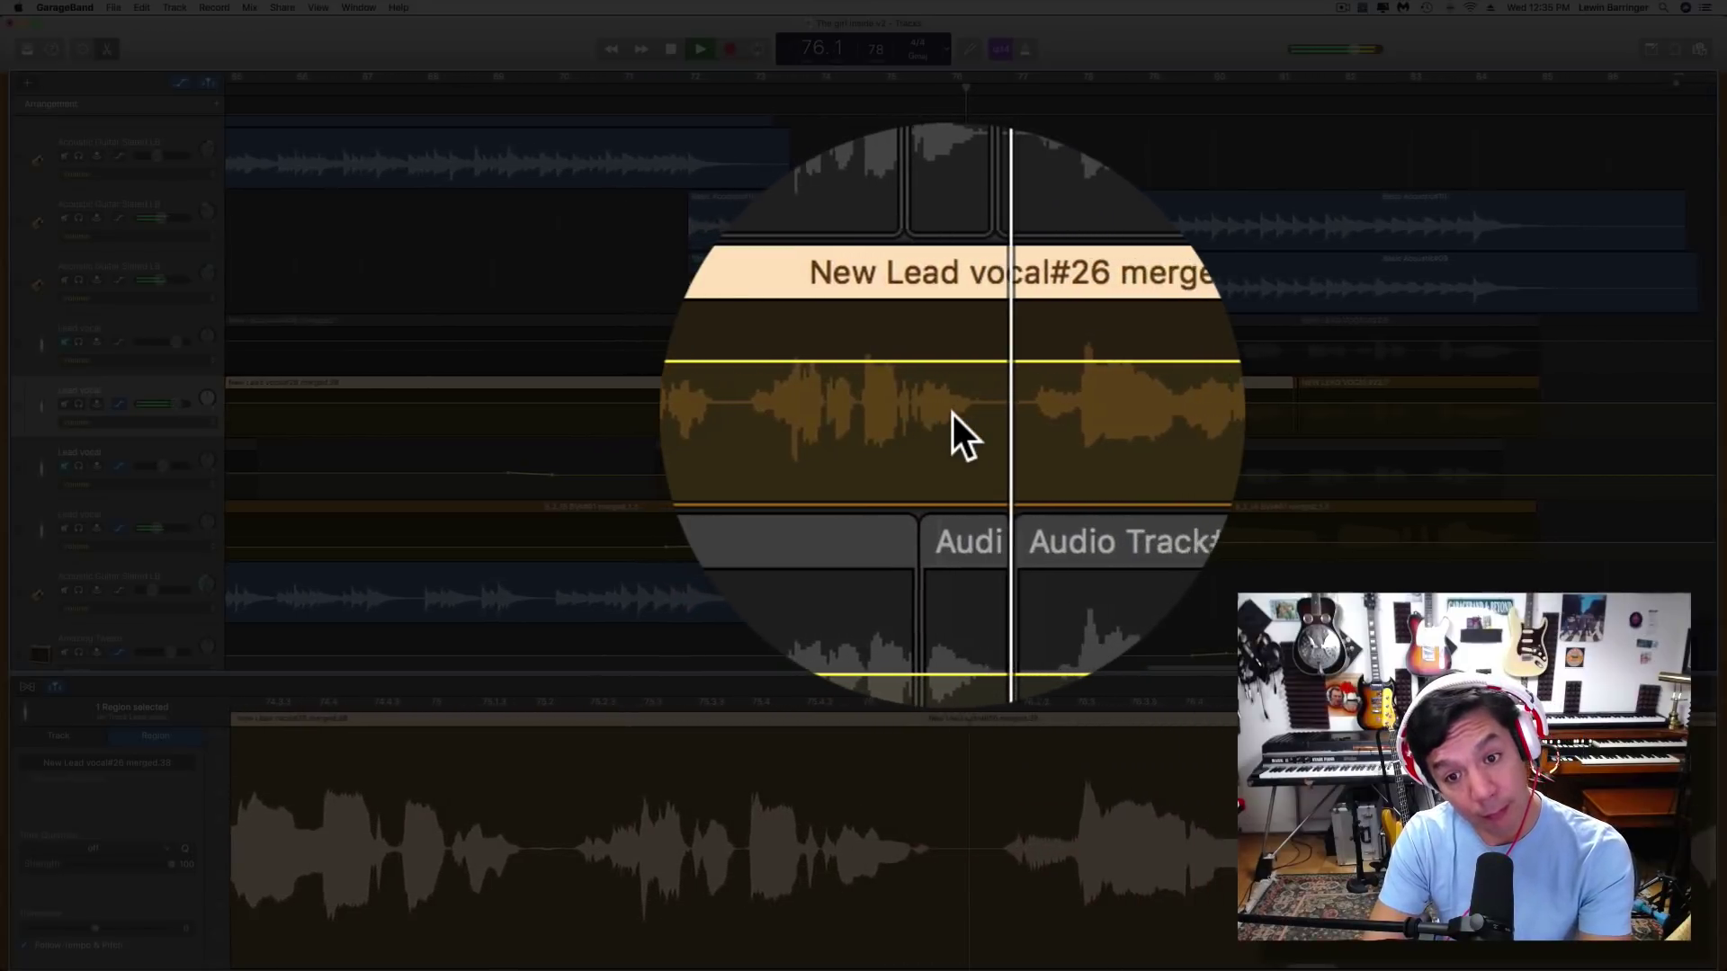
key(space)
key(Left)
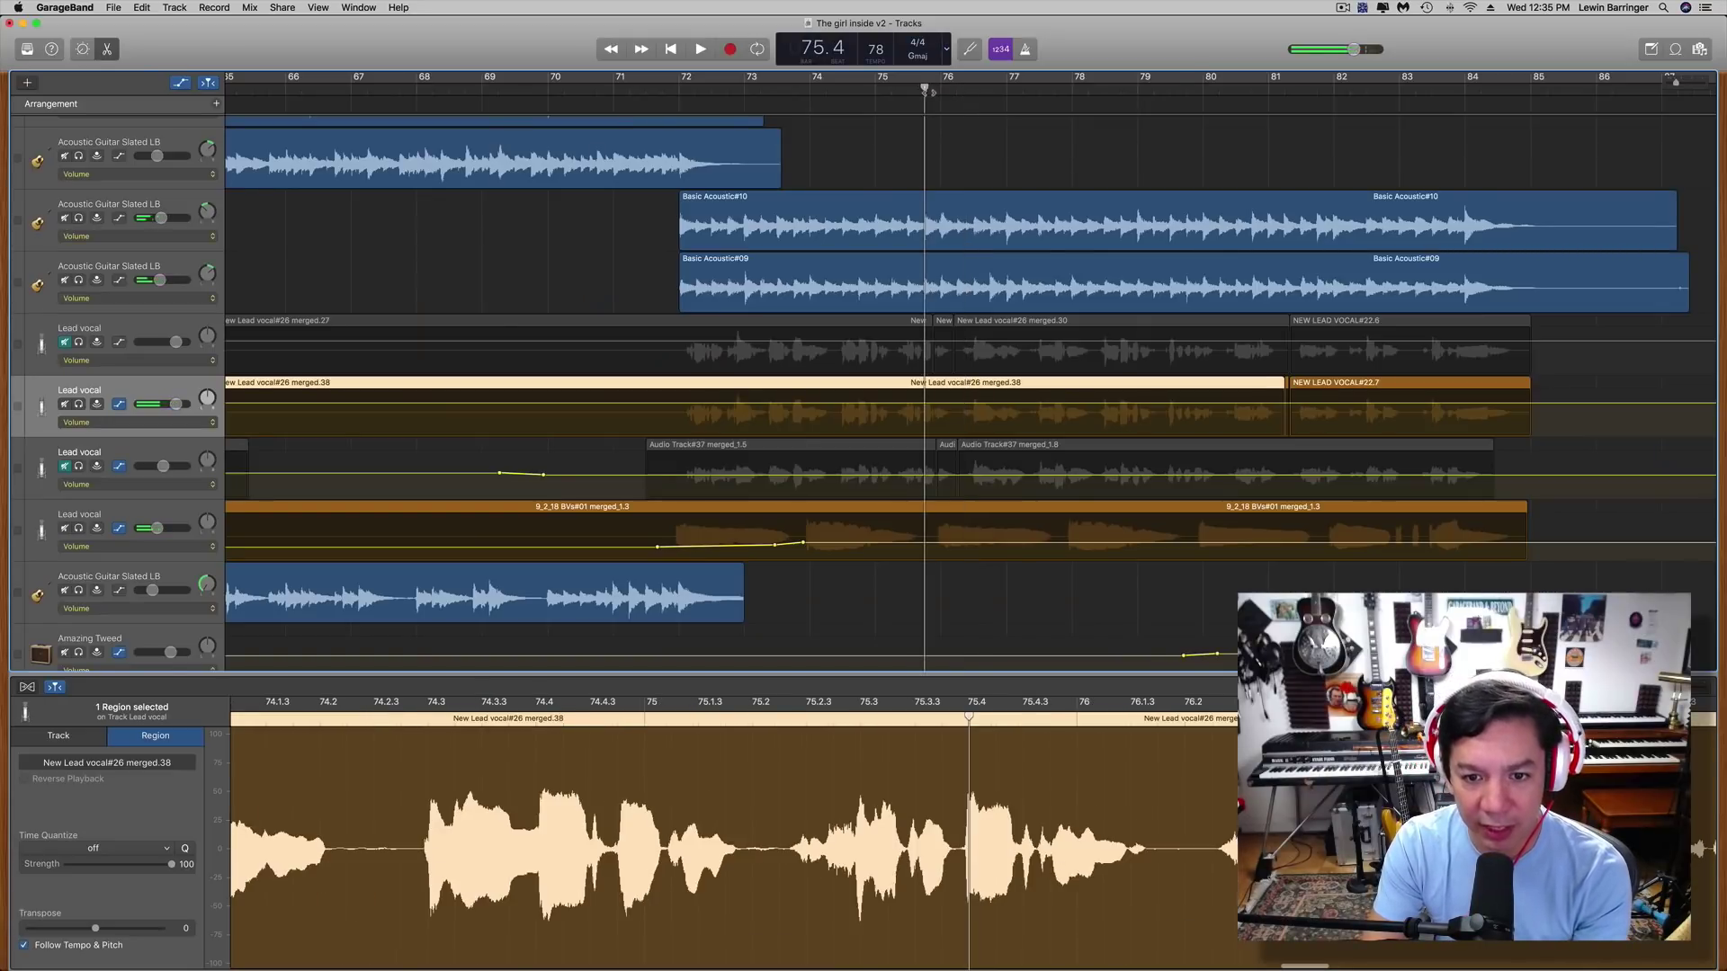
click(78, 404)
key(space)
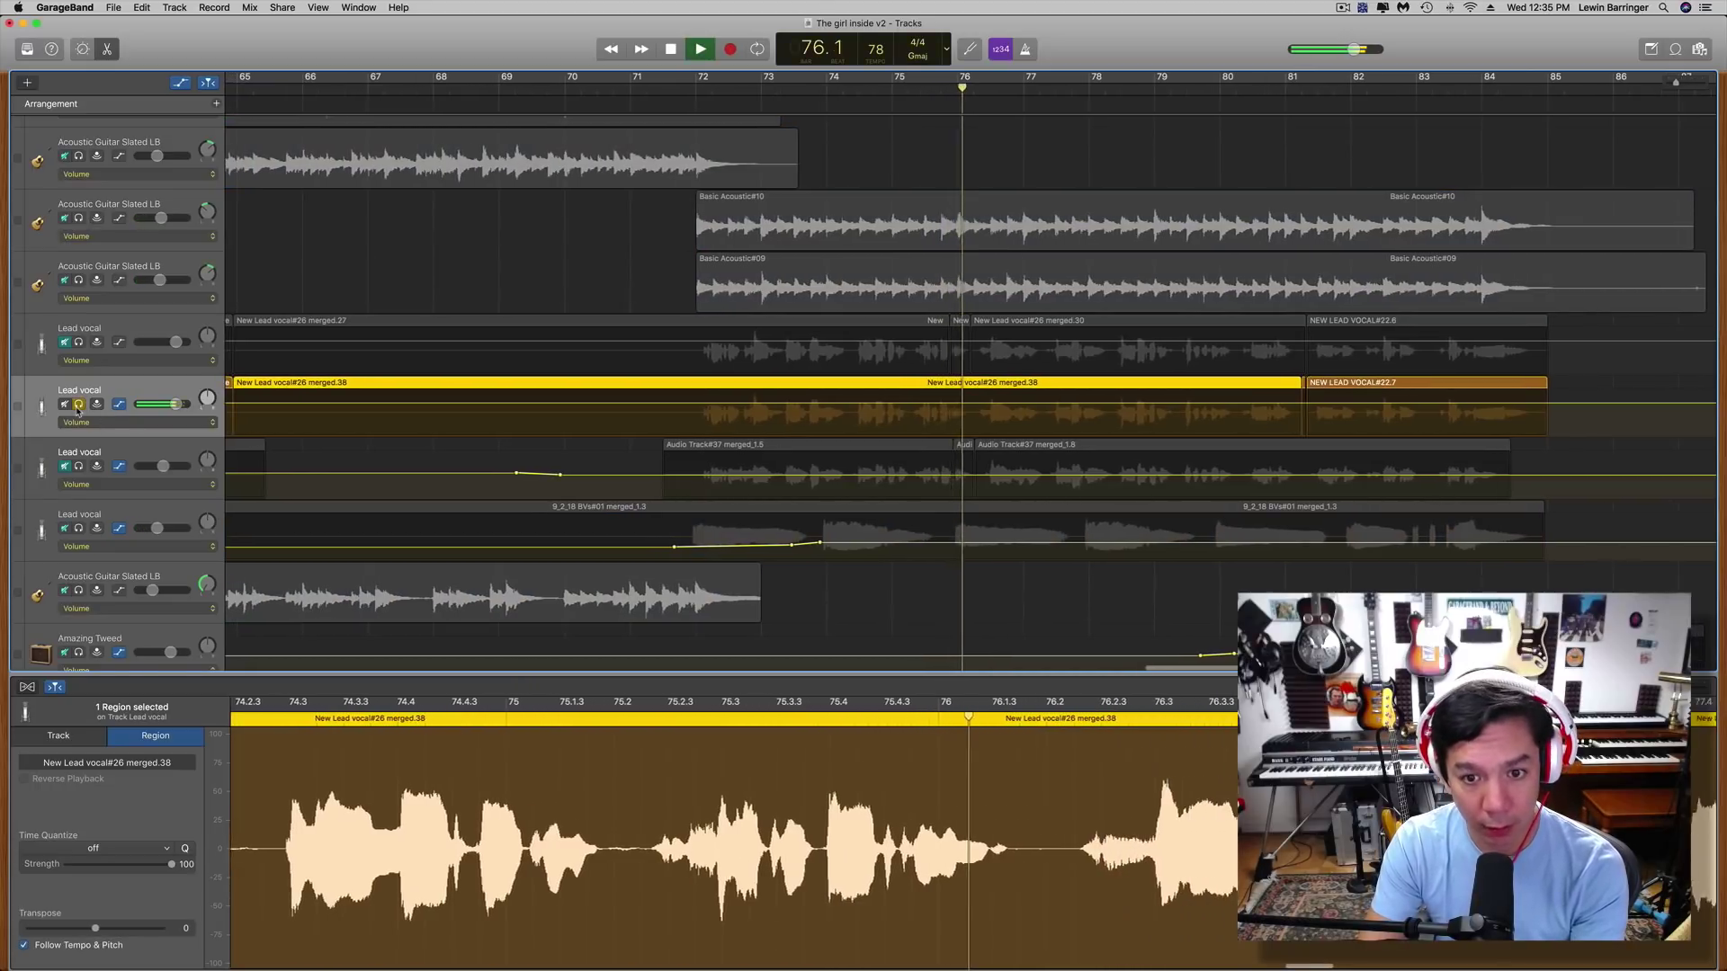
click(78, 405)
click(64, 405)
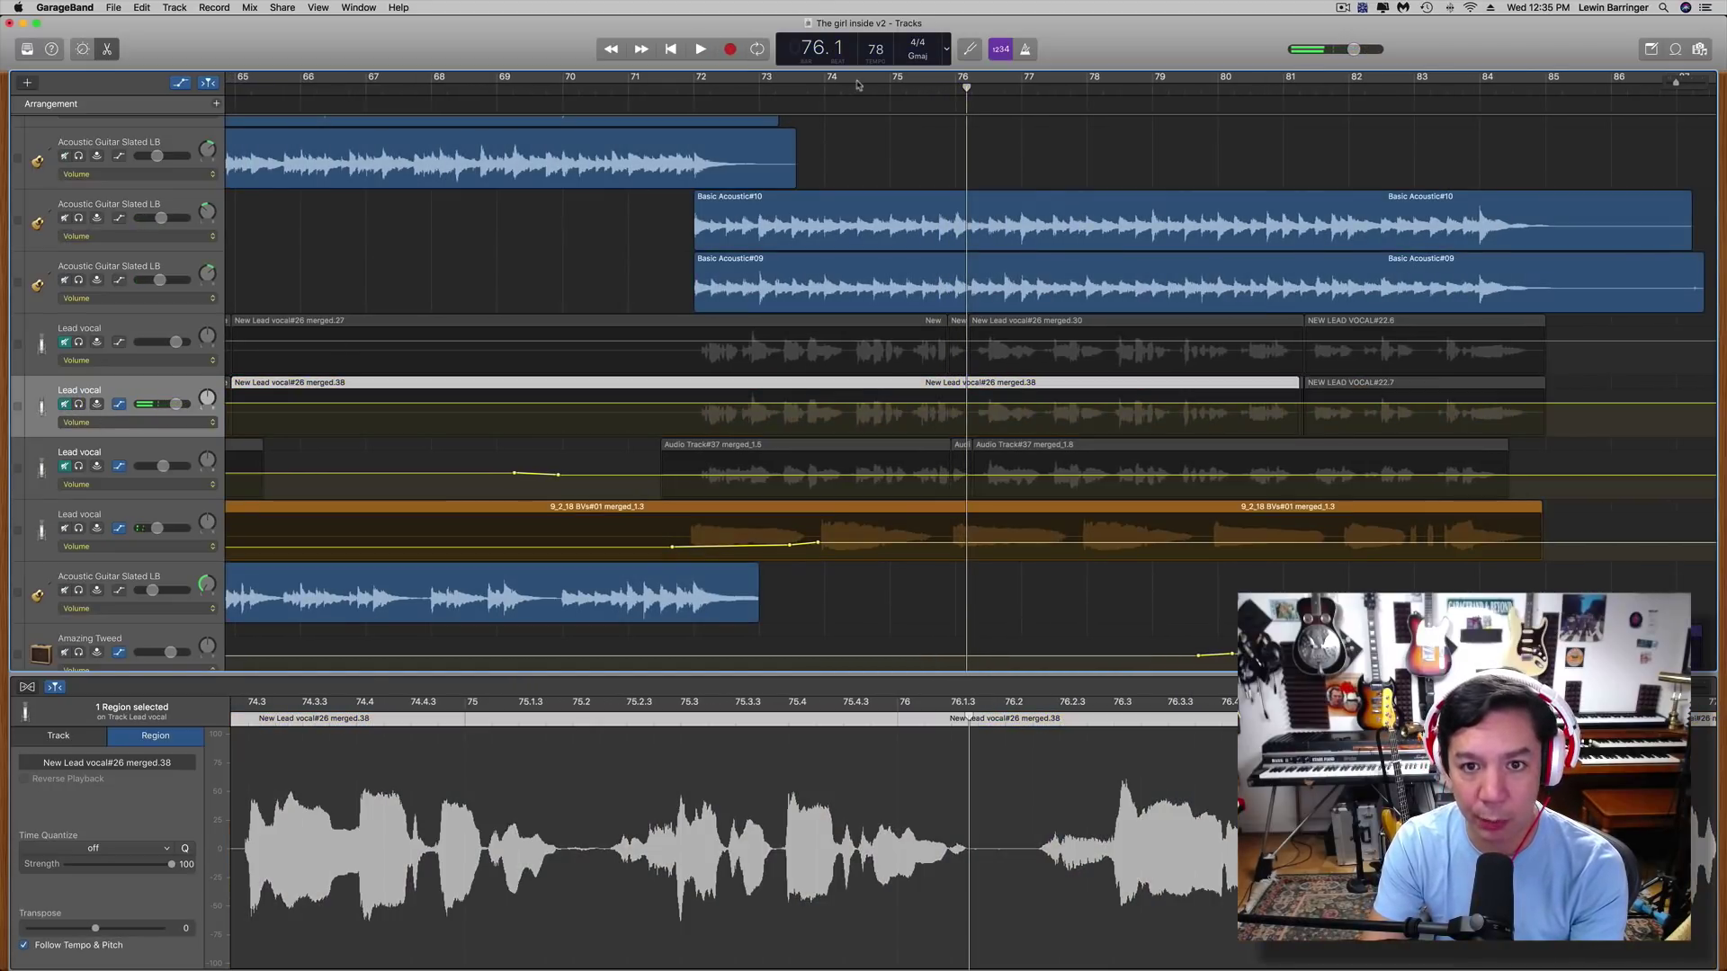
Replay from about bar 75.3, park the playhead at bar 75.4 and select the Lead vocal region.
click(926, 89)
key(space)
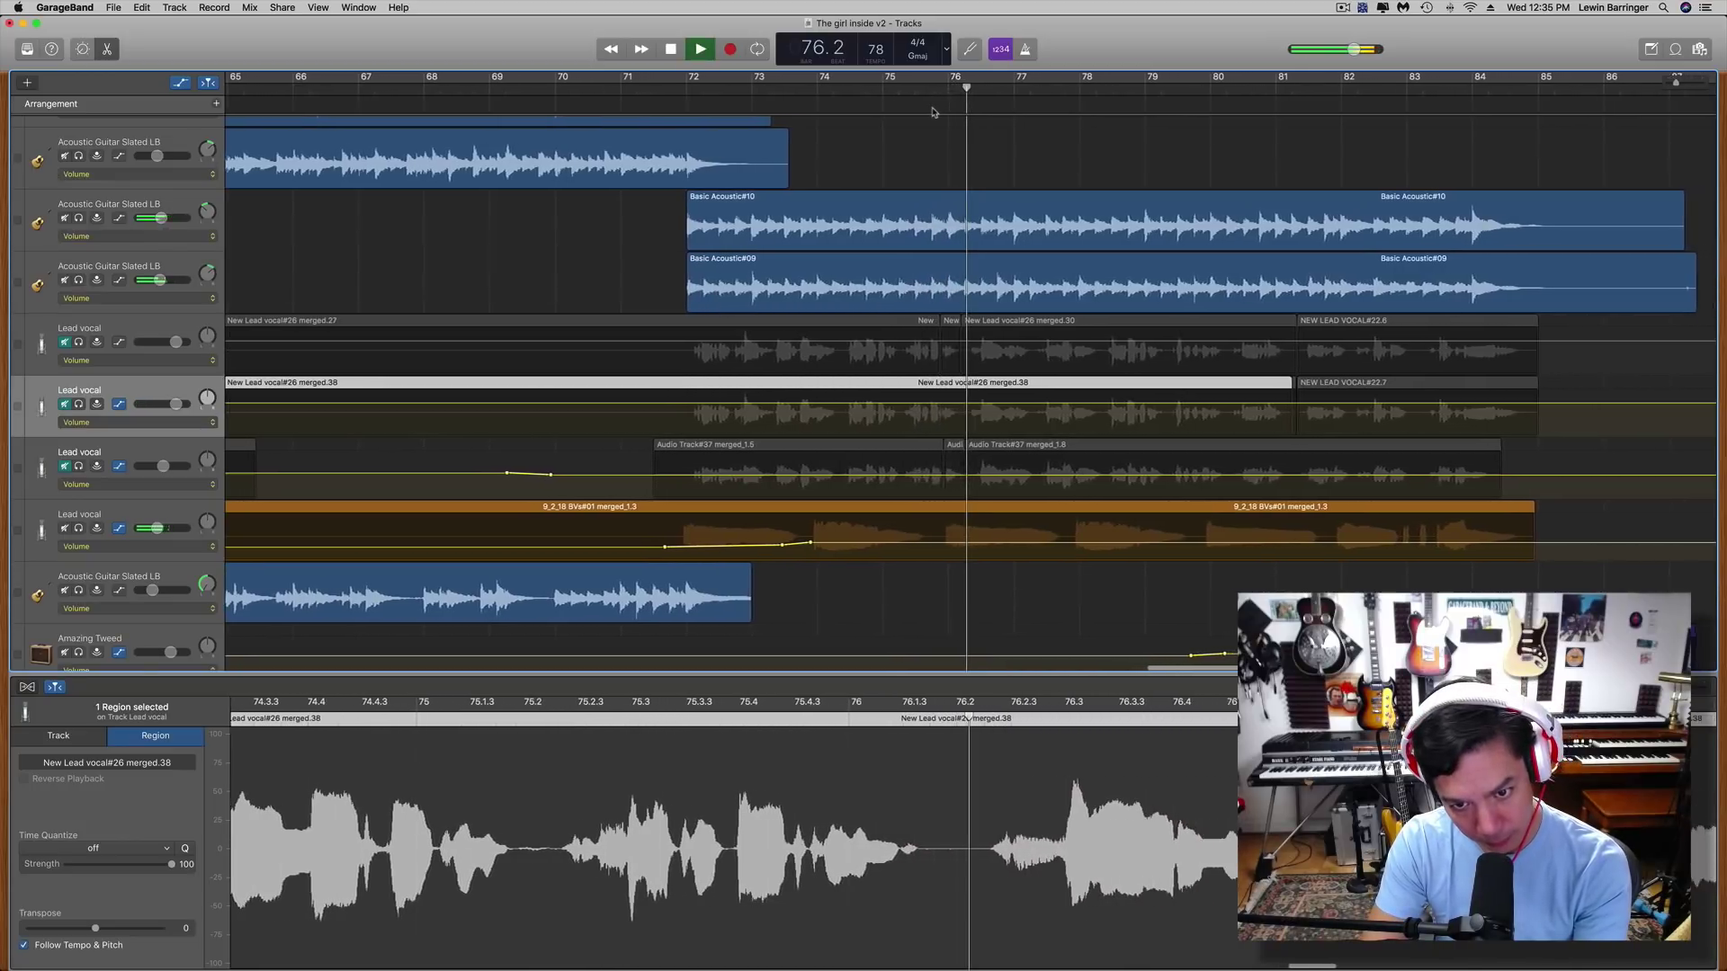
key(space)
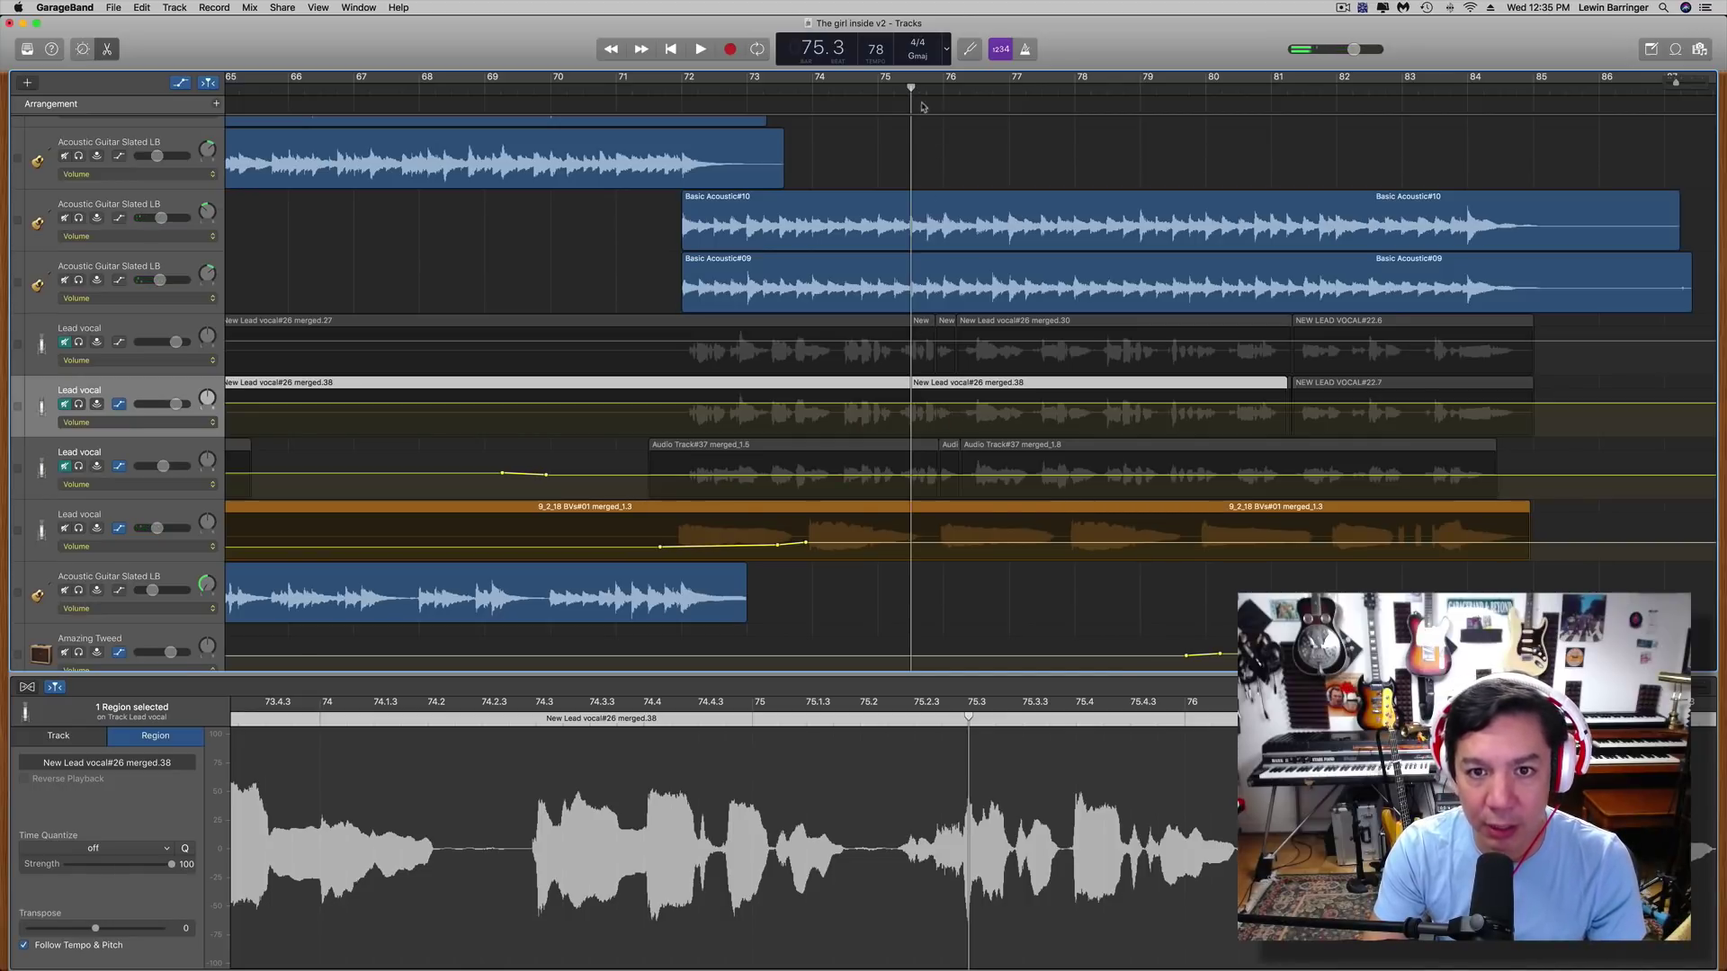
drag(912, 90, 935, 93)
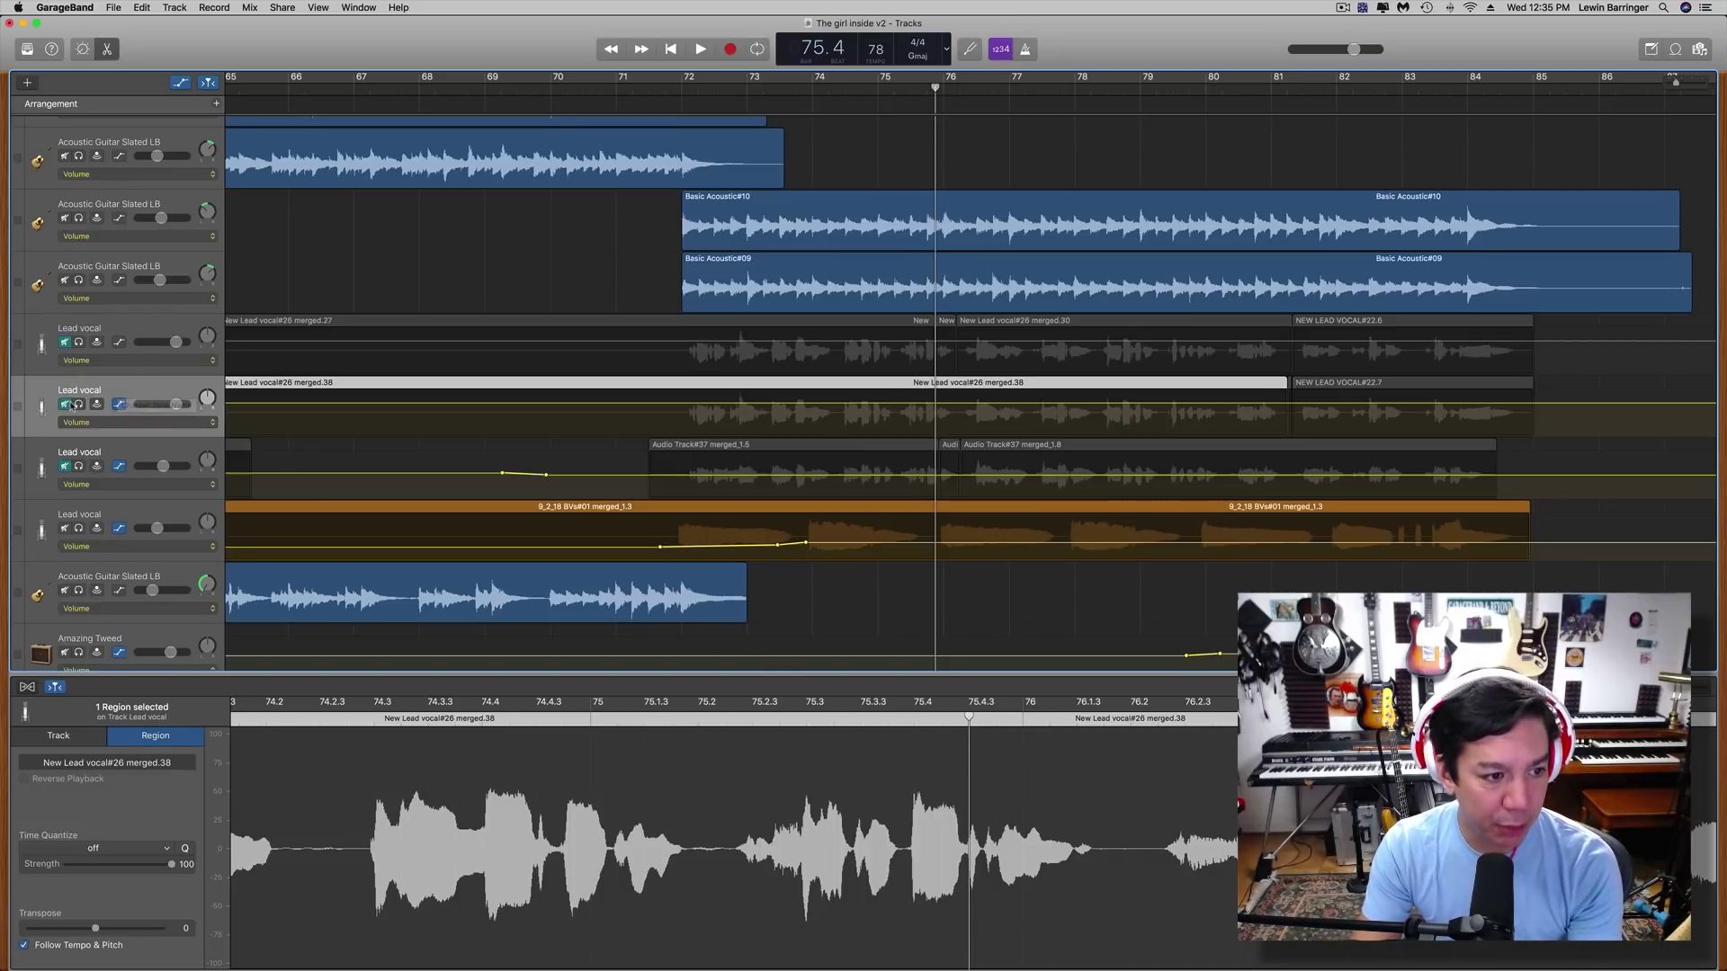
click(104, 394)
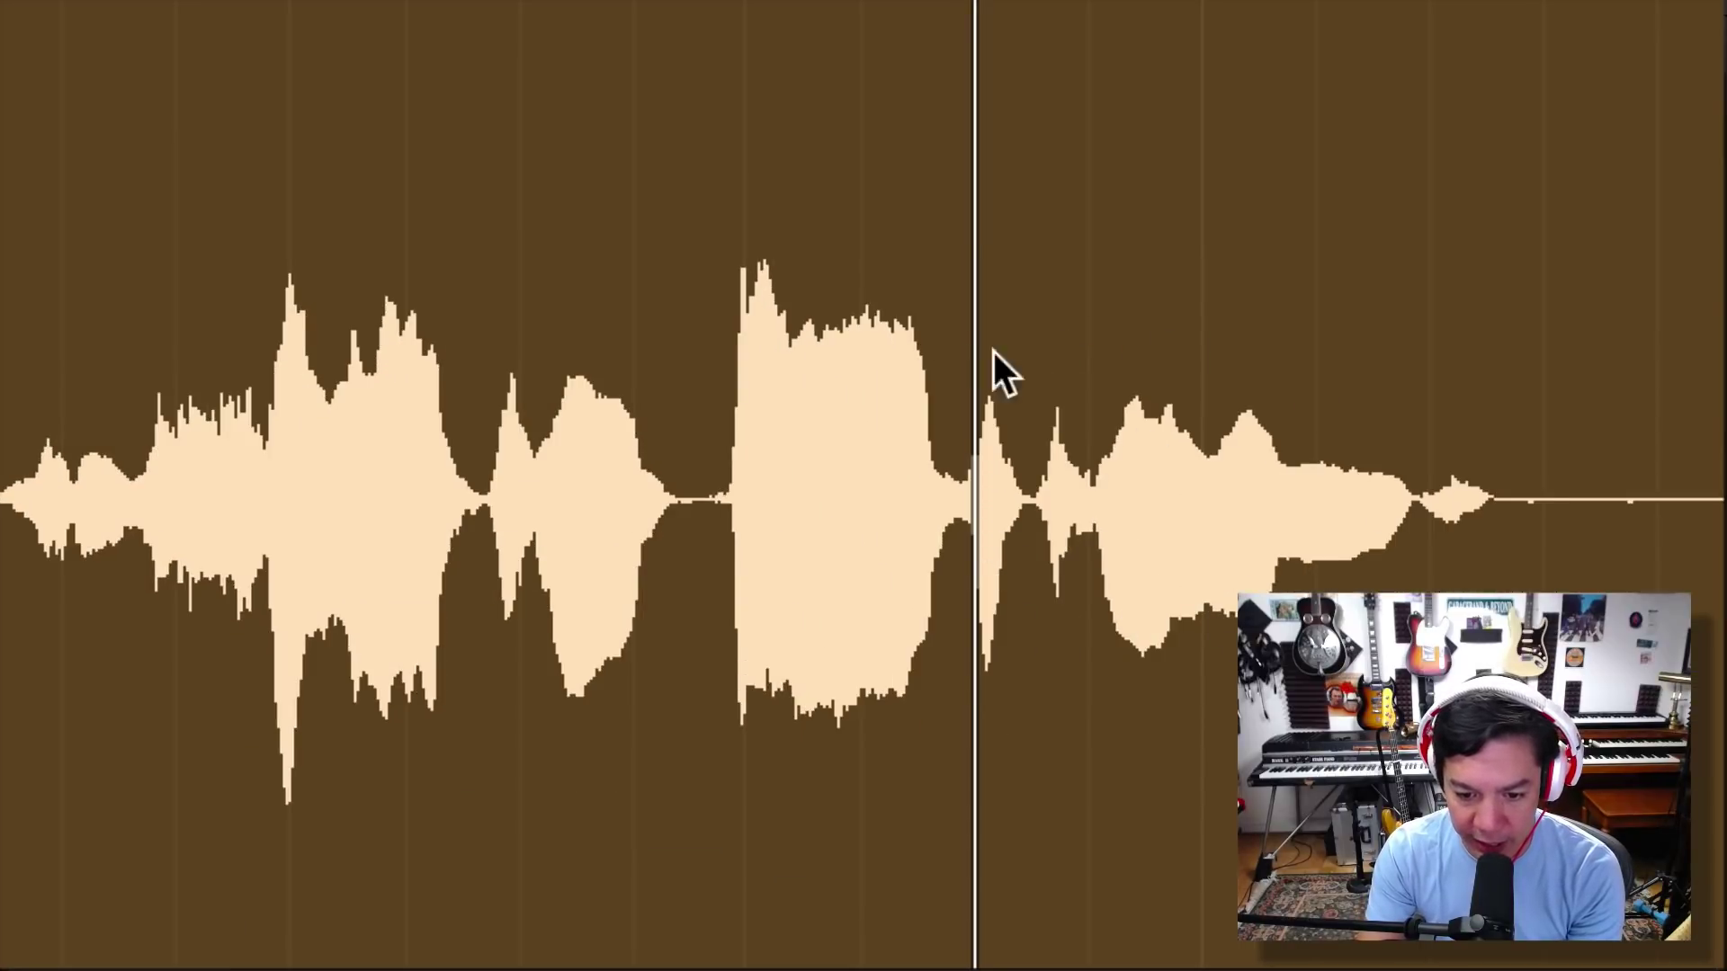
Split the lead vocal region at the note's start and end, then select the isolated note region.
drag(970, 718, 1033, 718)
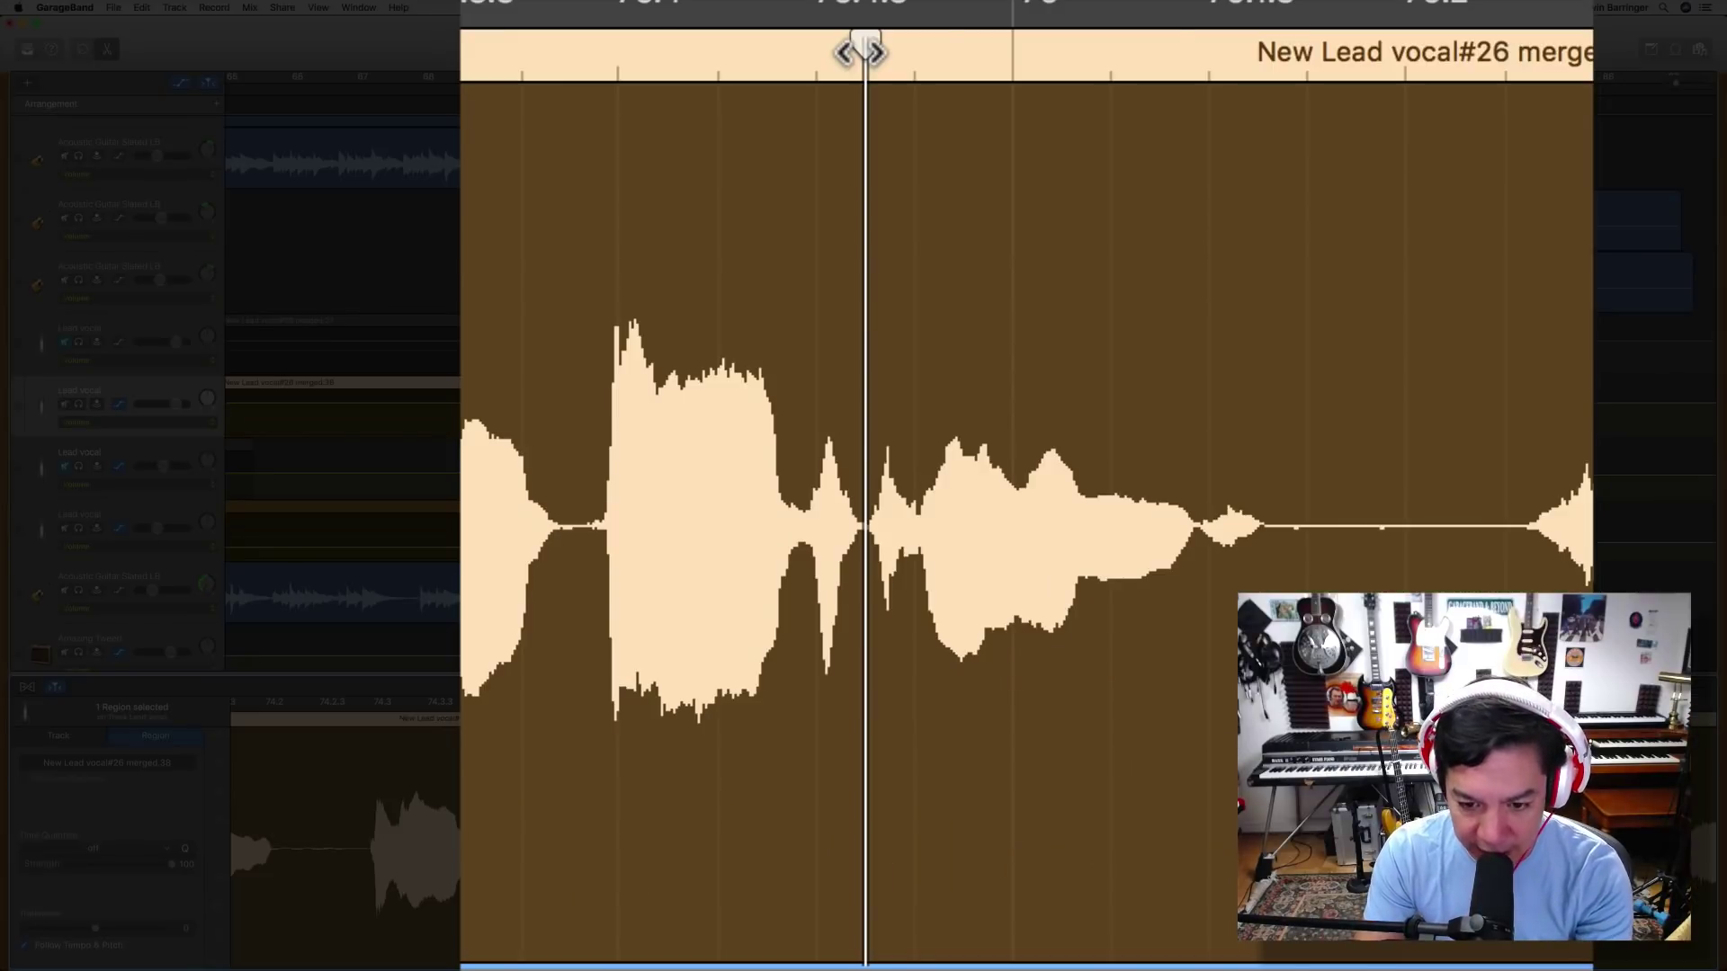
click(863, 52)
click(1403, 69)
click(1403, 69)
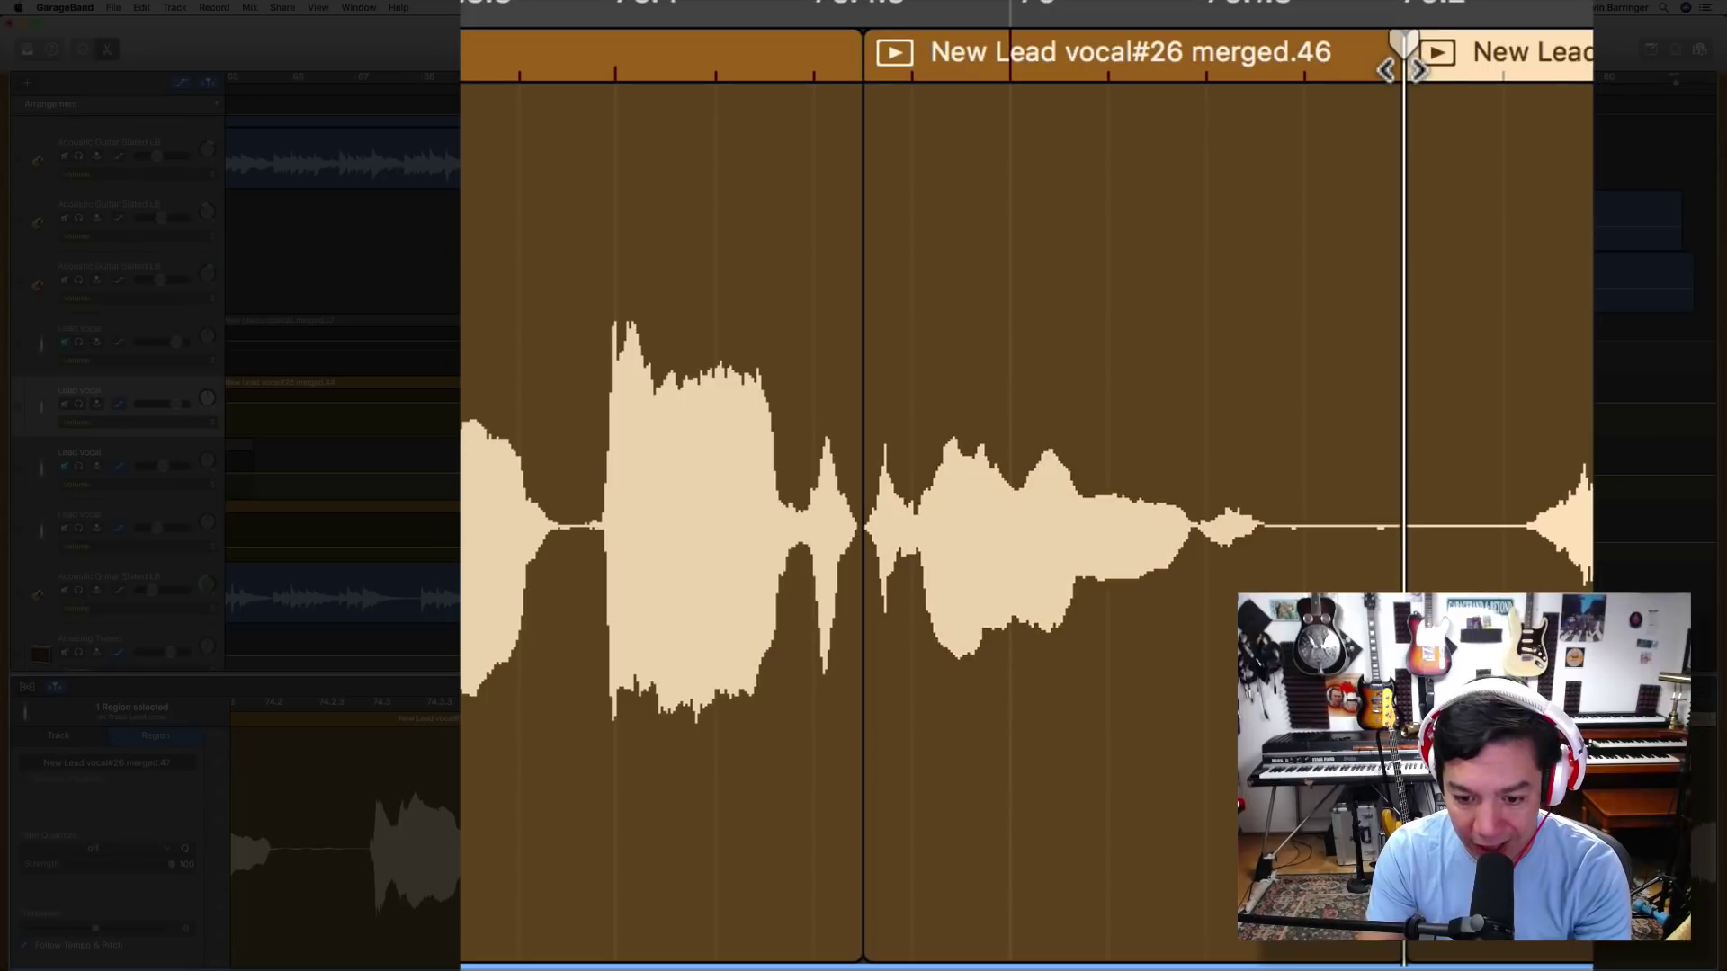
click(1193, 237)
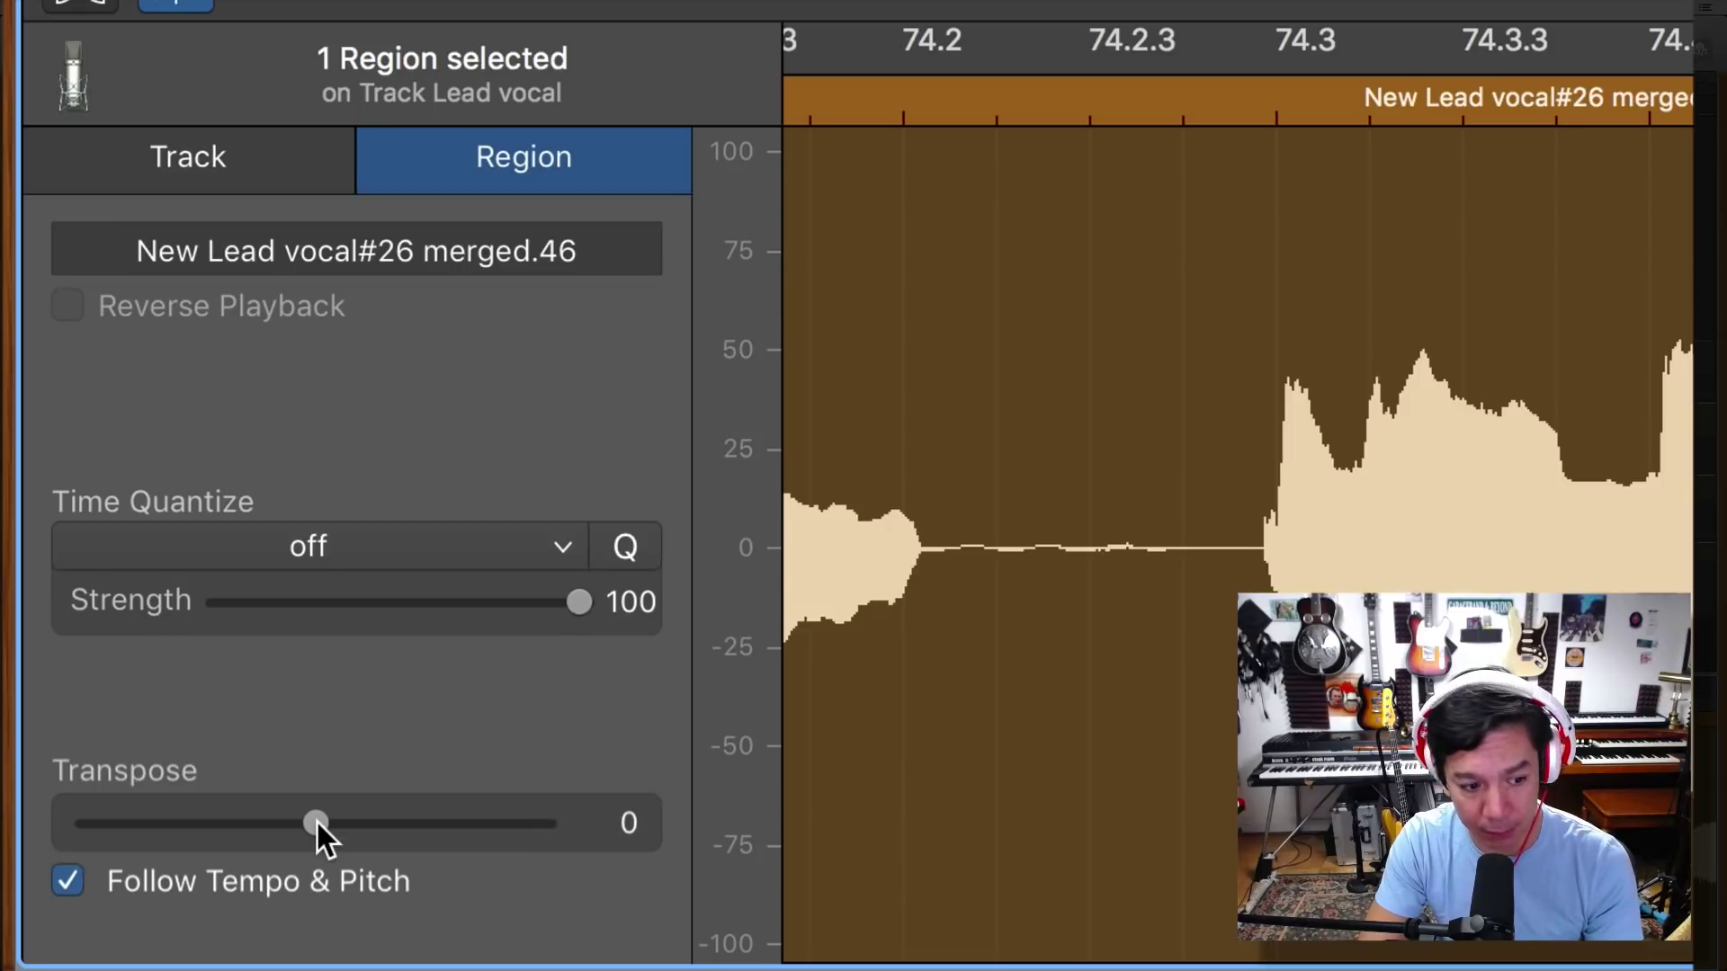
Set the note region's Transpose slider from 0 to -1.
drag(306, 824, 295, 824)
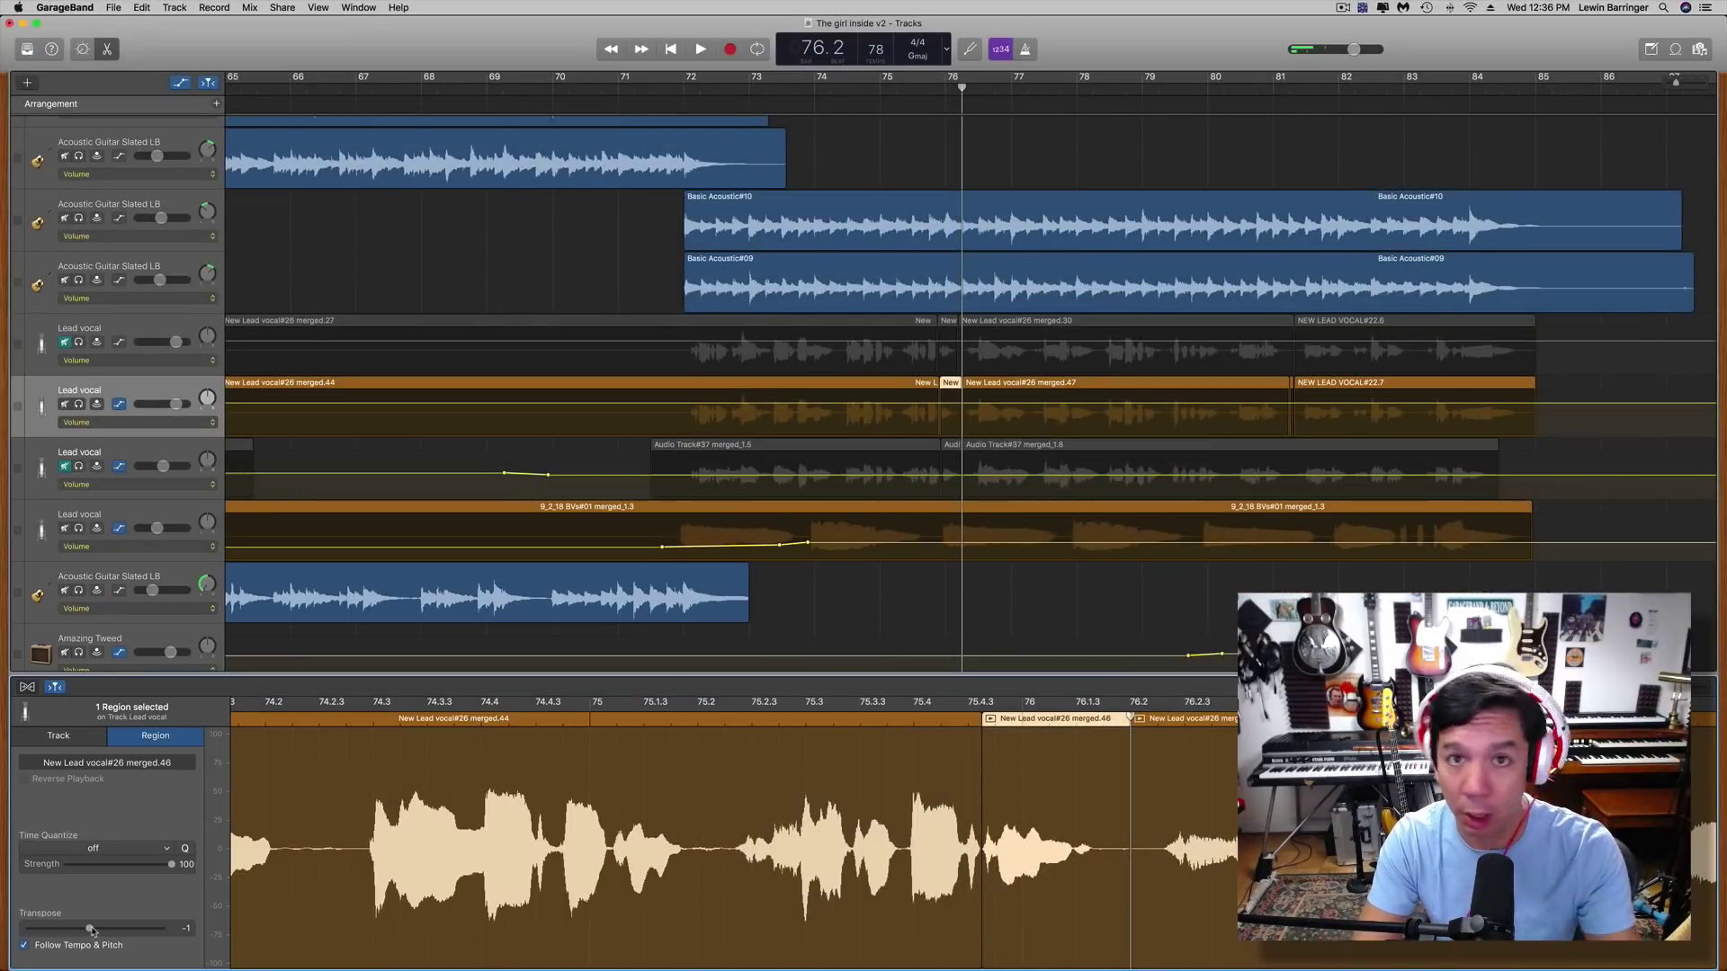
Play the transposed note from bar 75, then again with the Lead vocal soloed.
click(916, 93)
key(space)
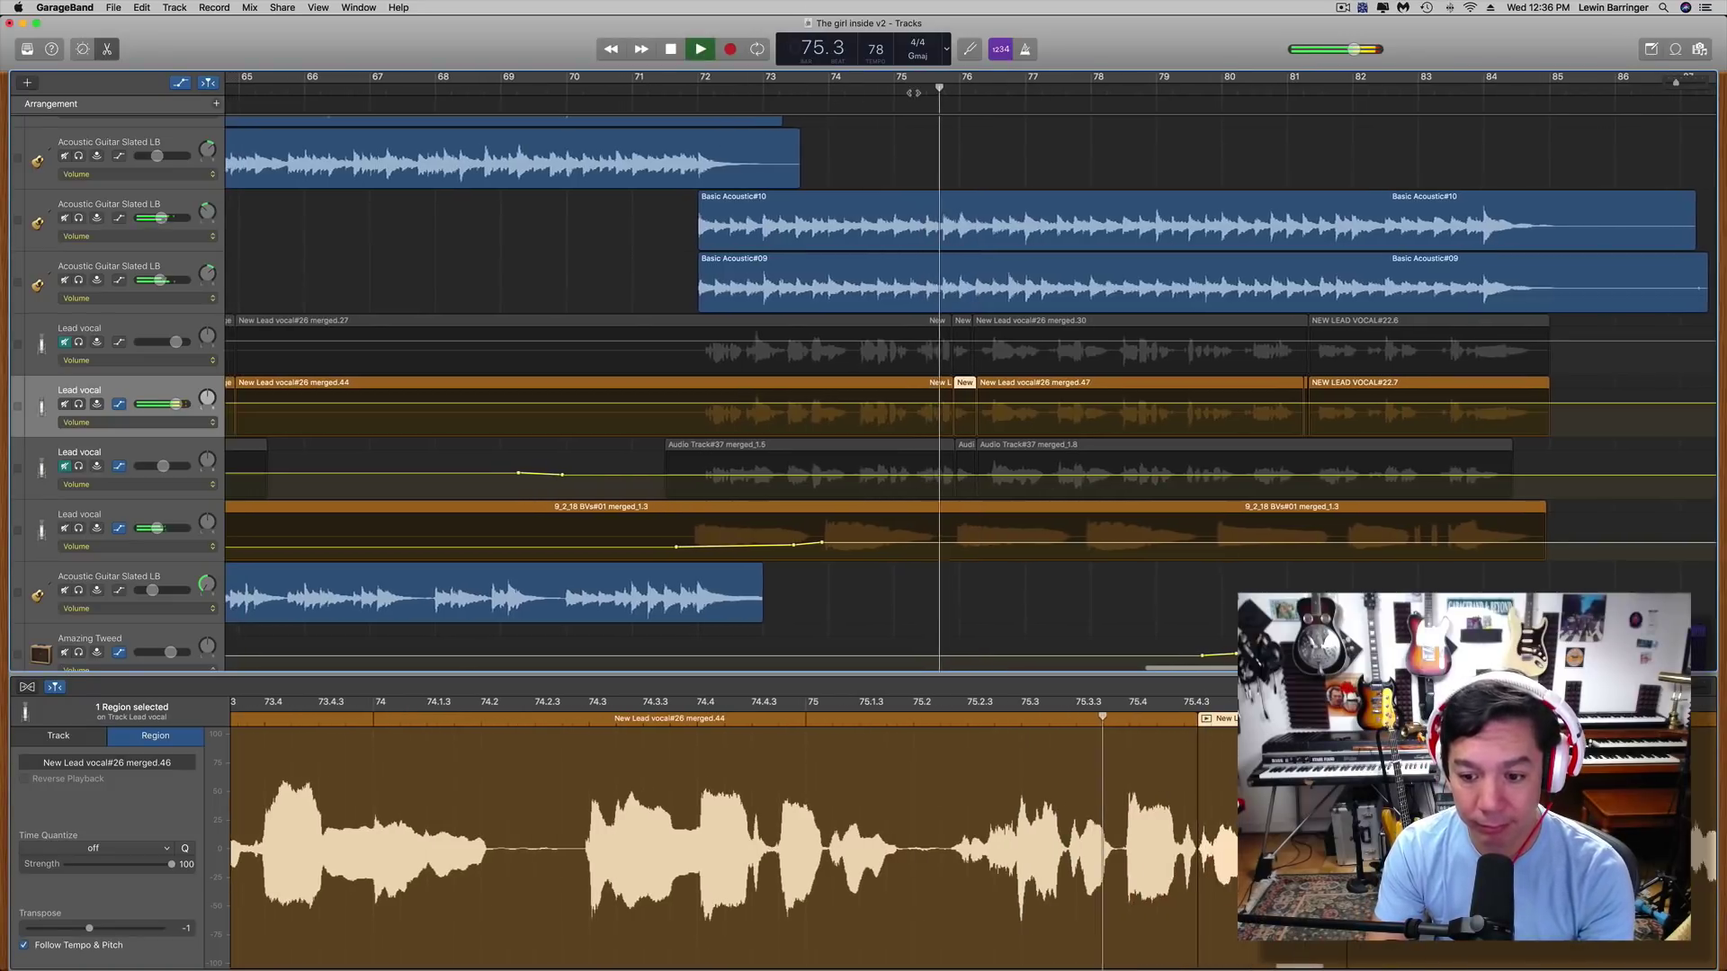
key(space)
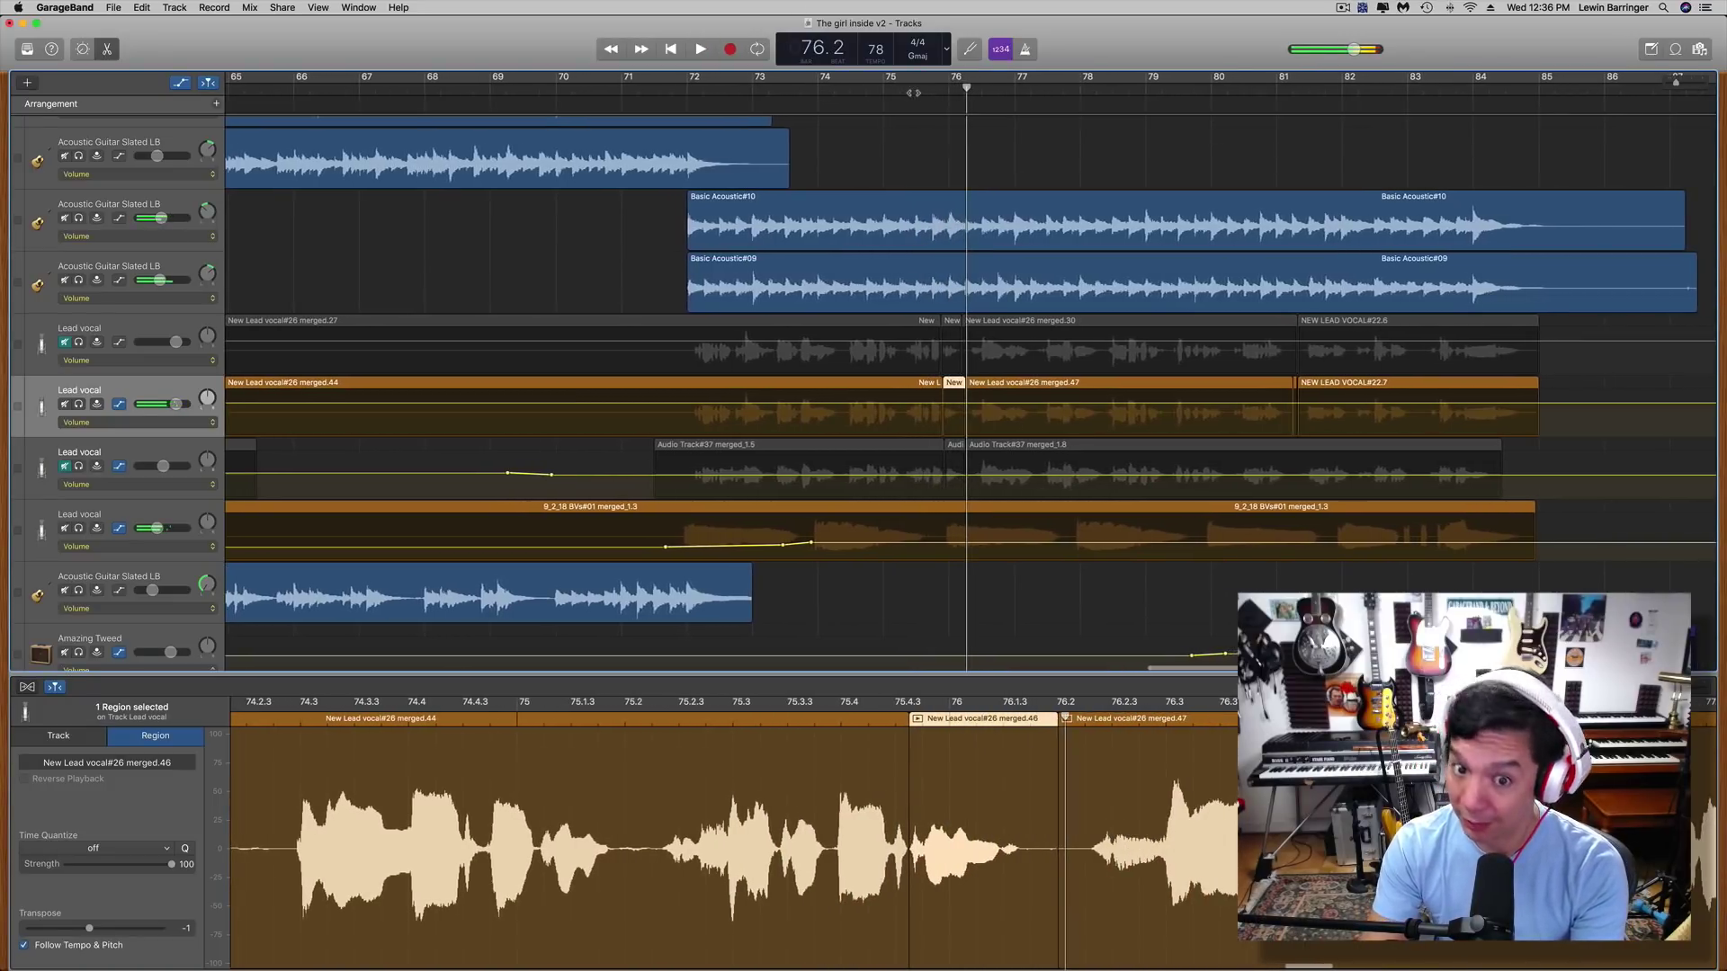
click(79, 405)
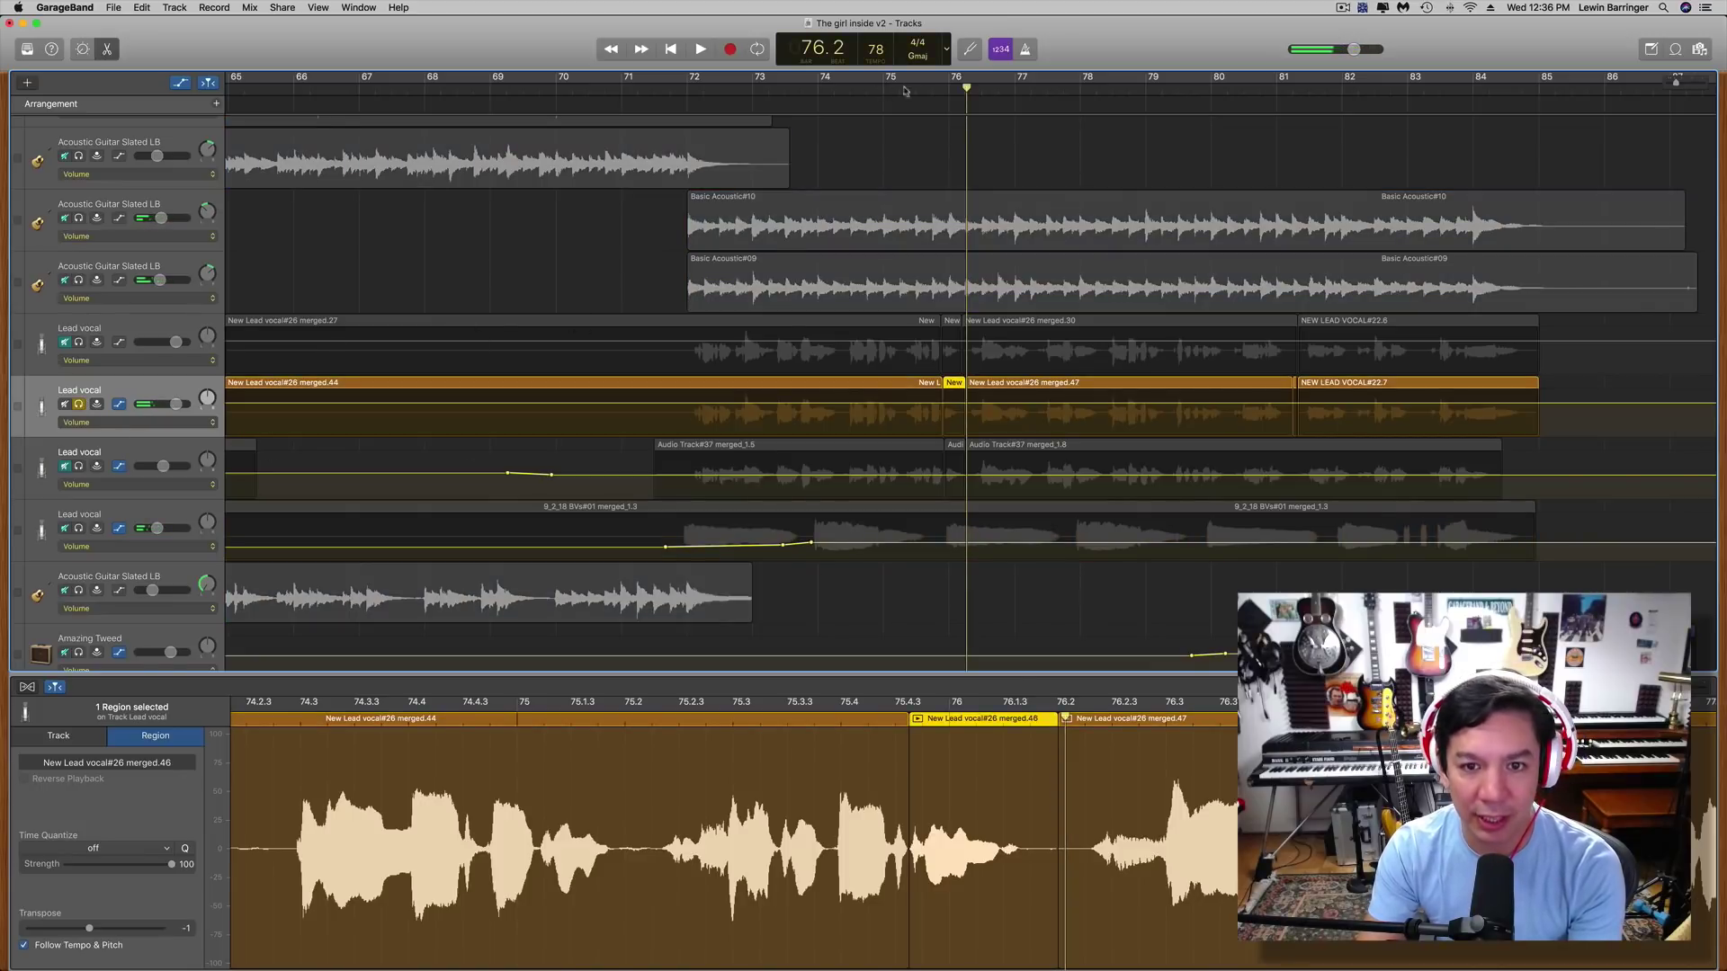
key(space)
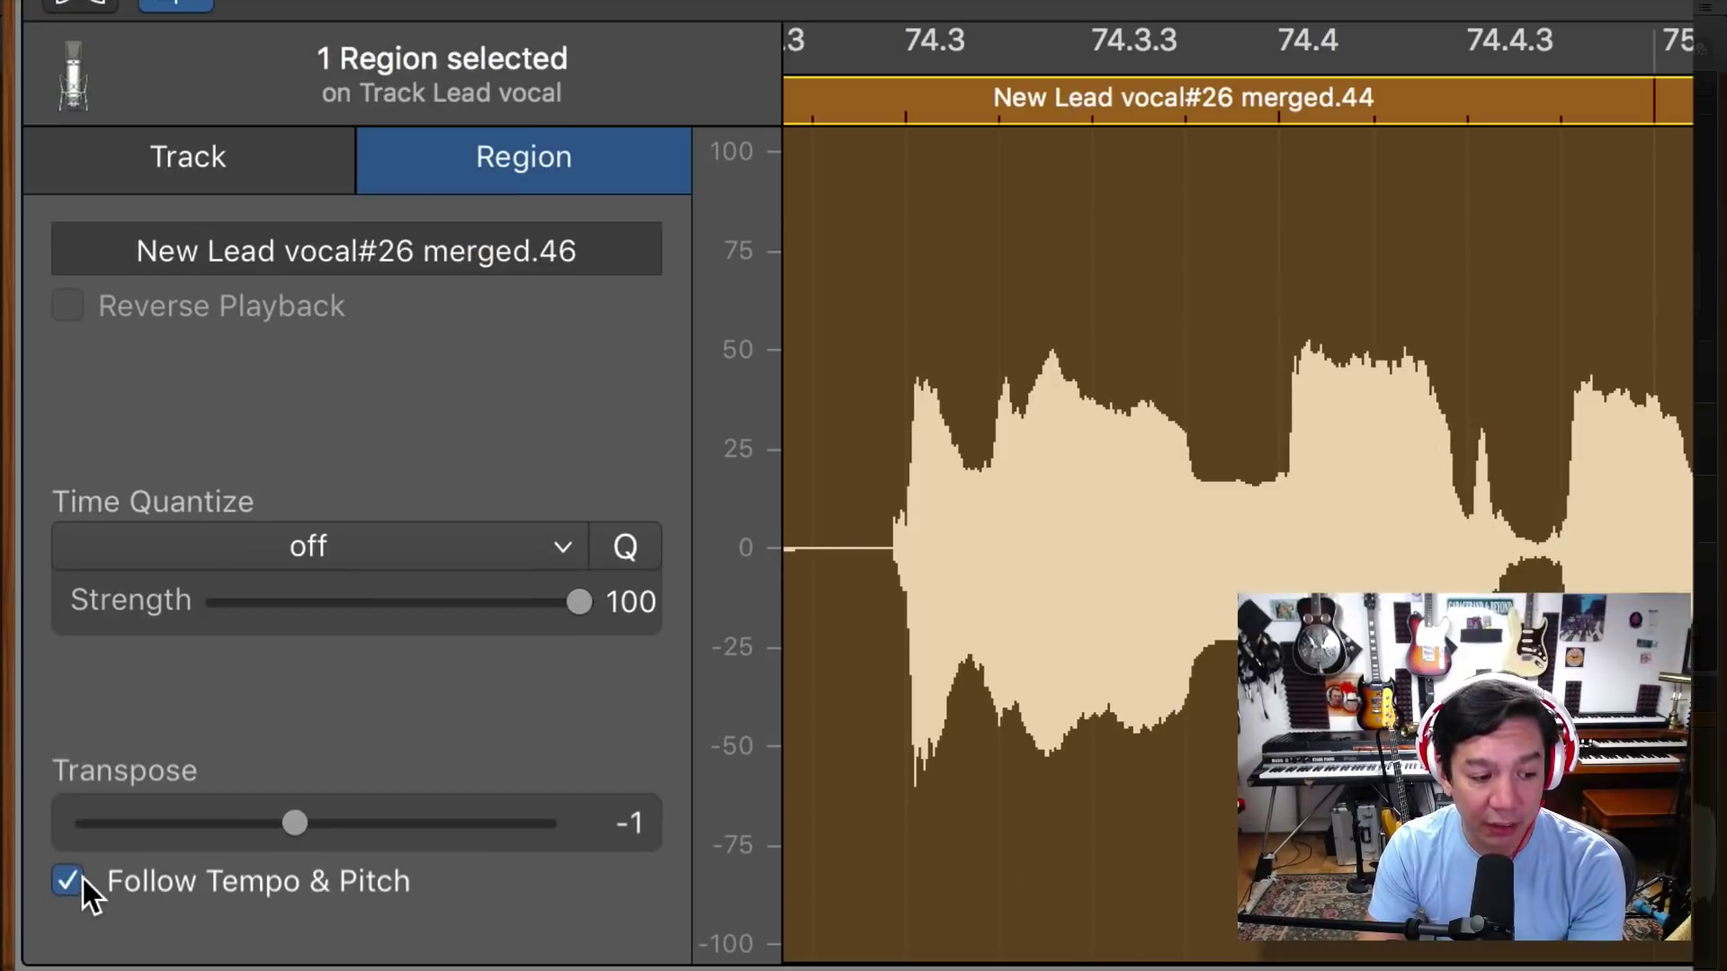
Compare the note with Follow Tempo & Pitch turned off, then turned back on.
click(70, 877)
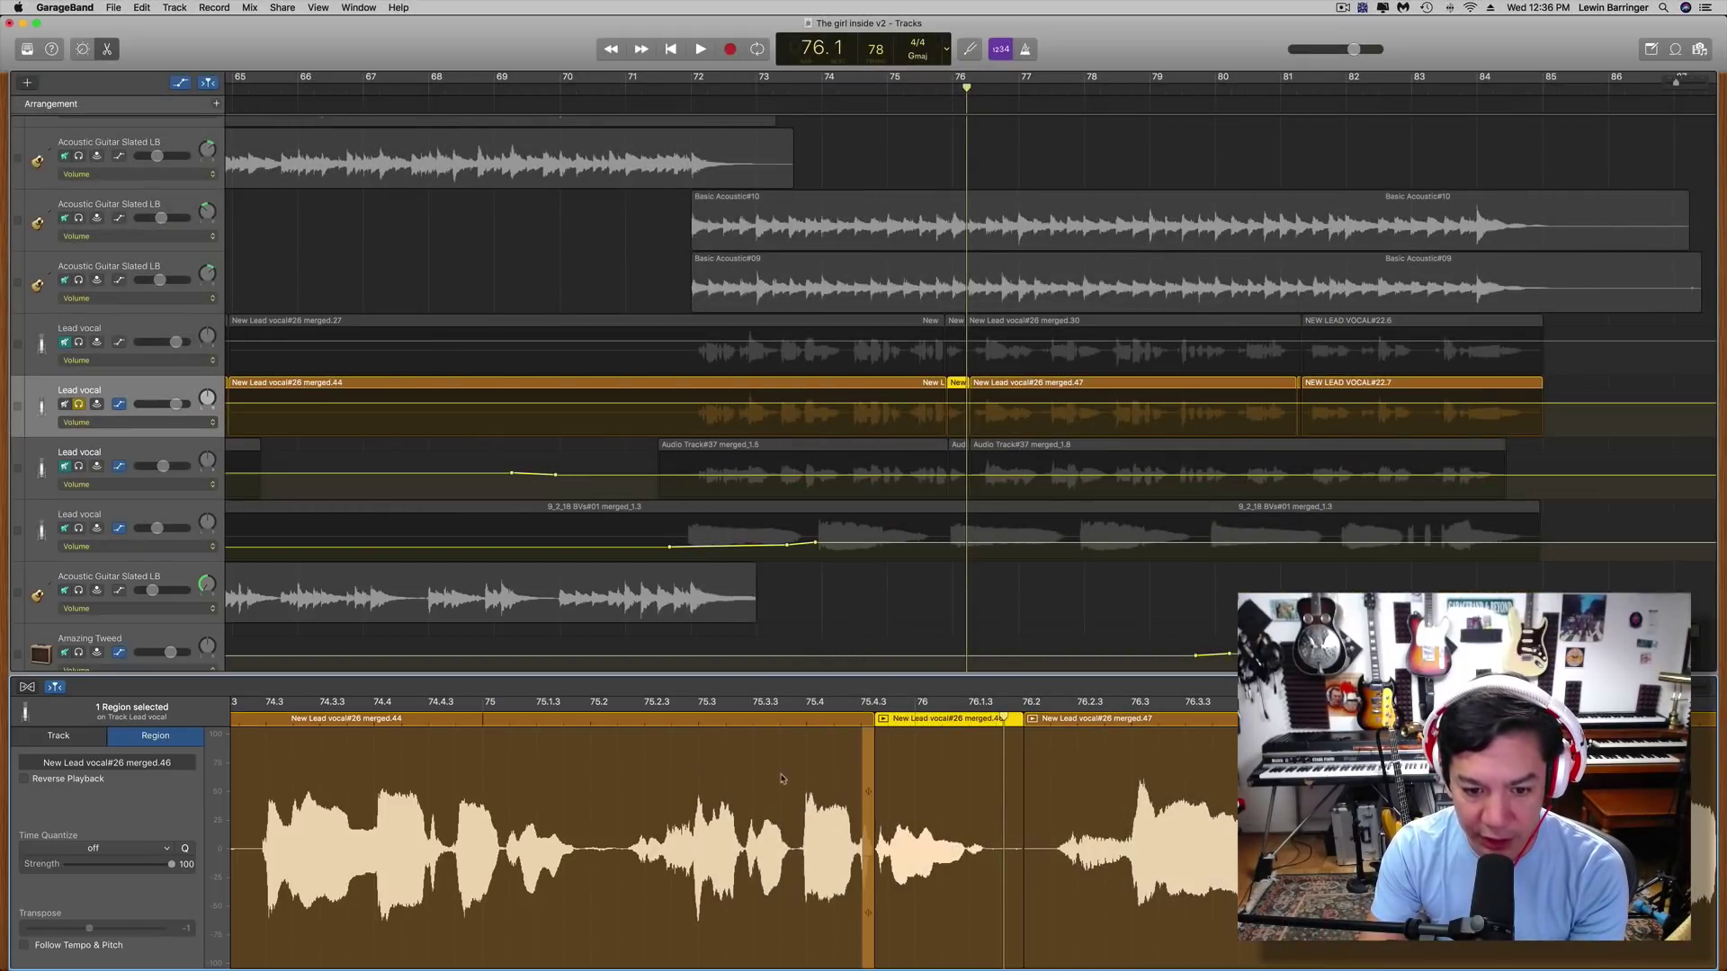
key(space)
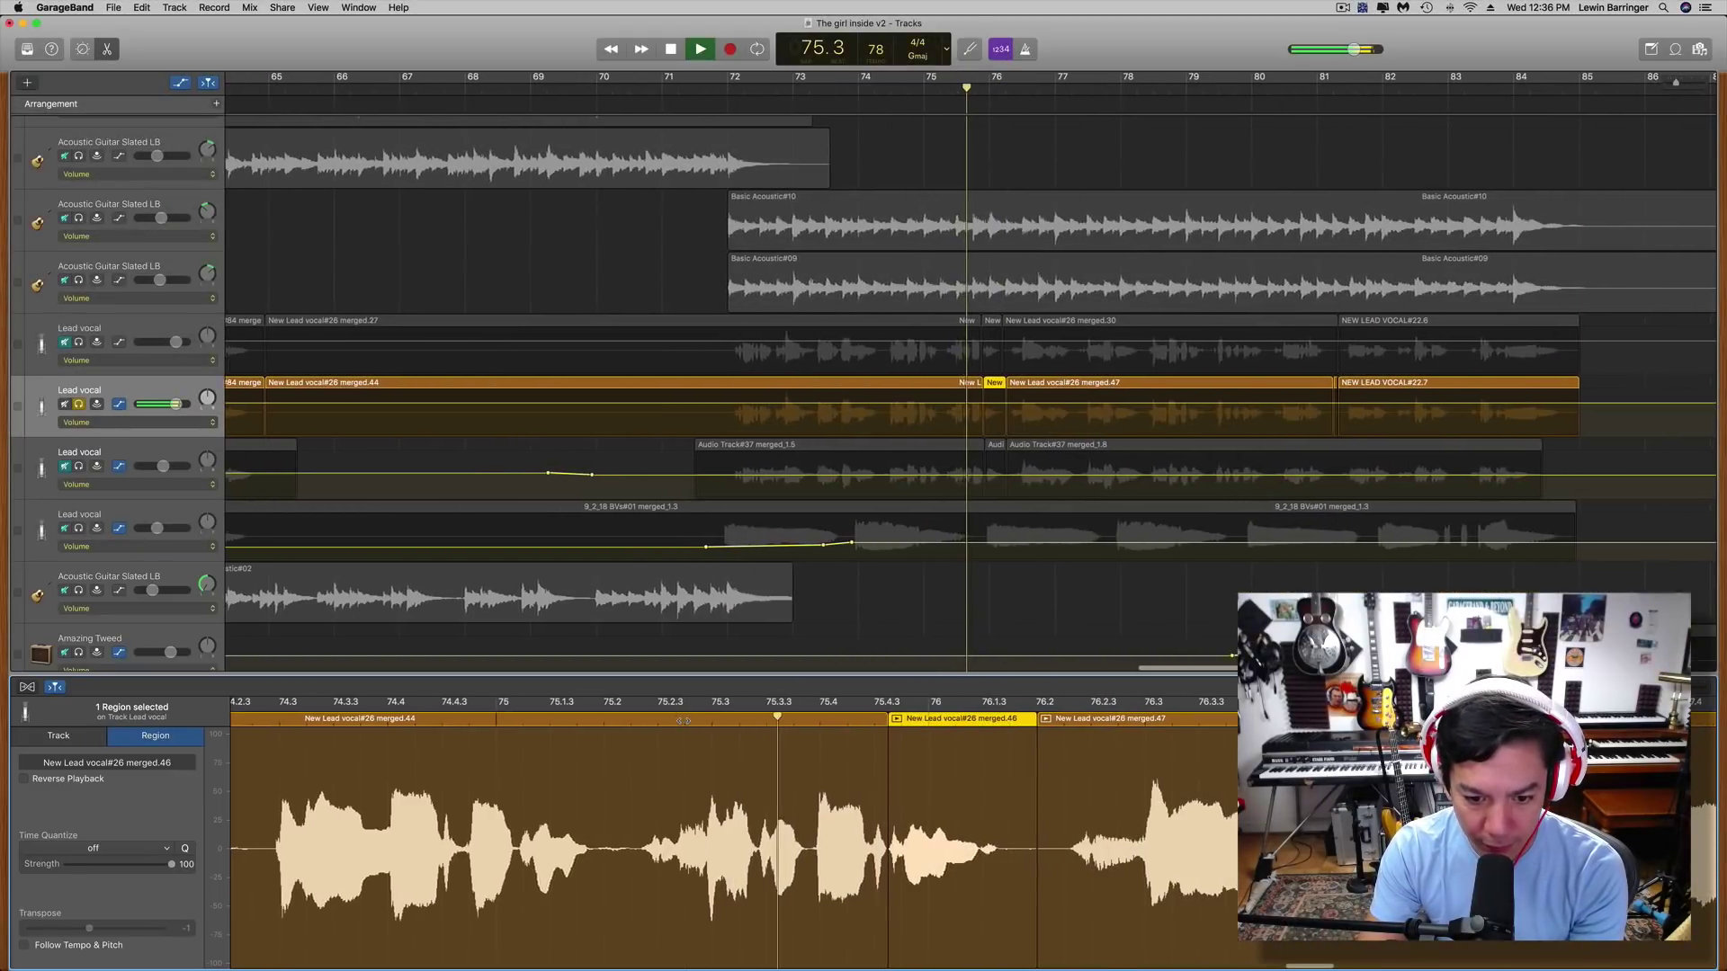
key(space)
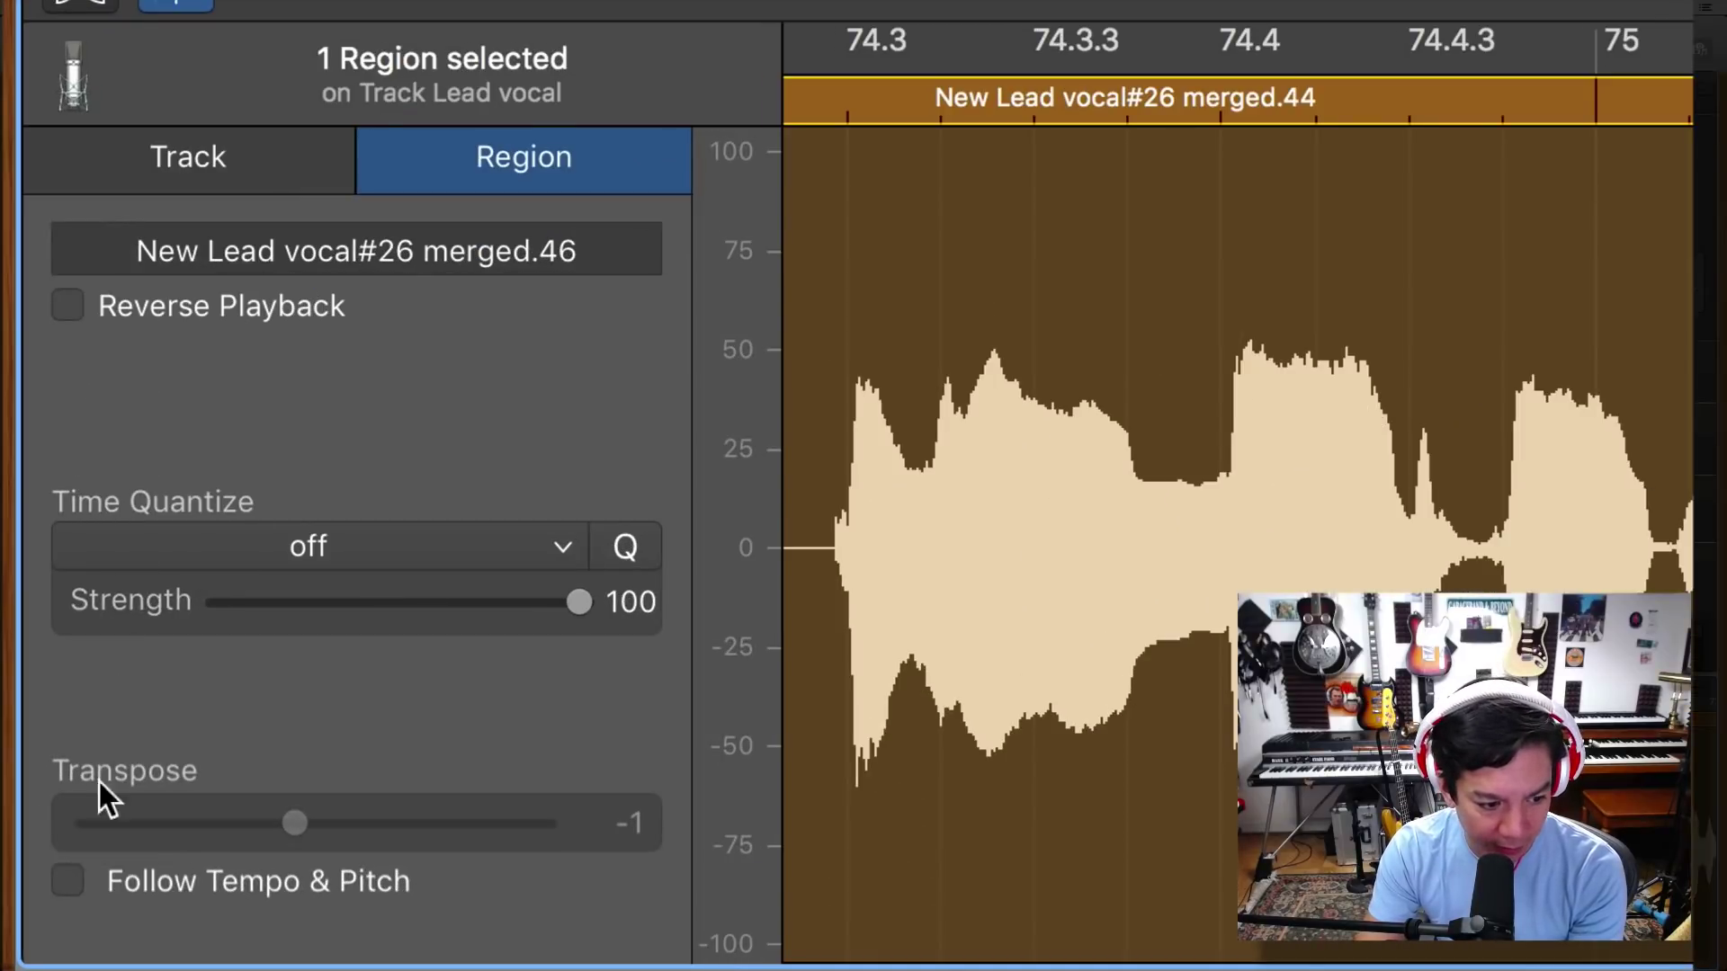
click(78, 878)
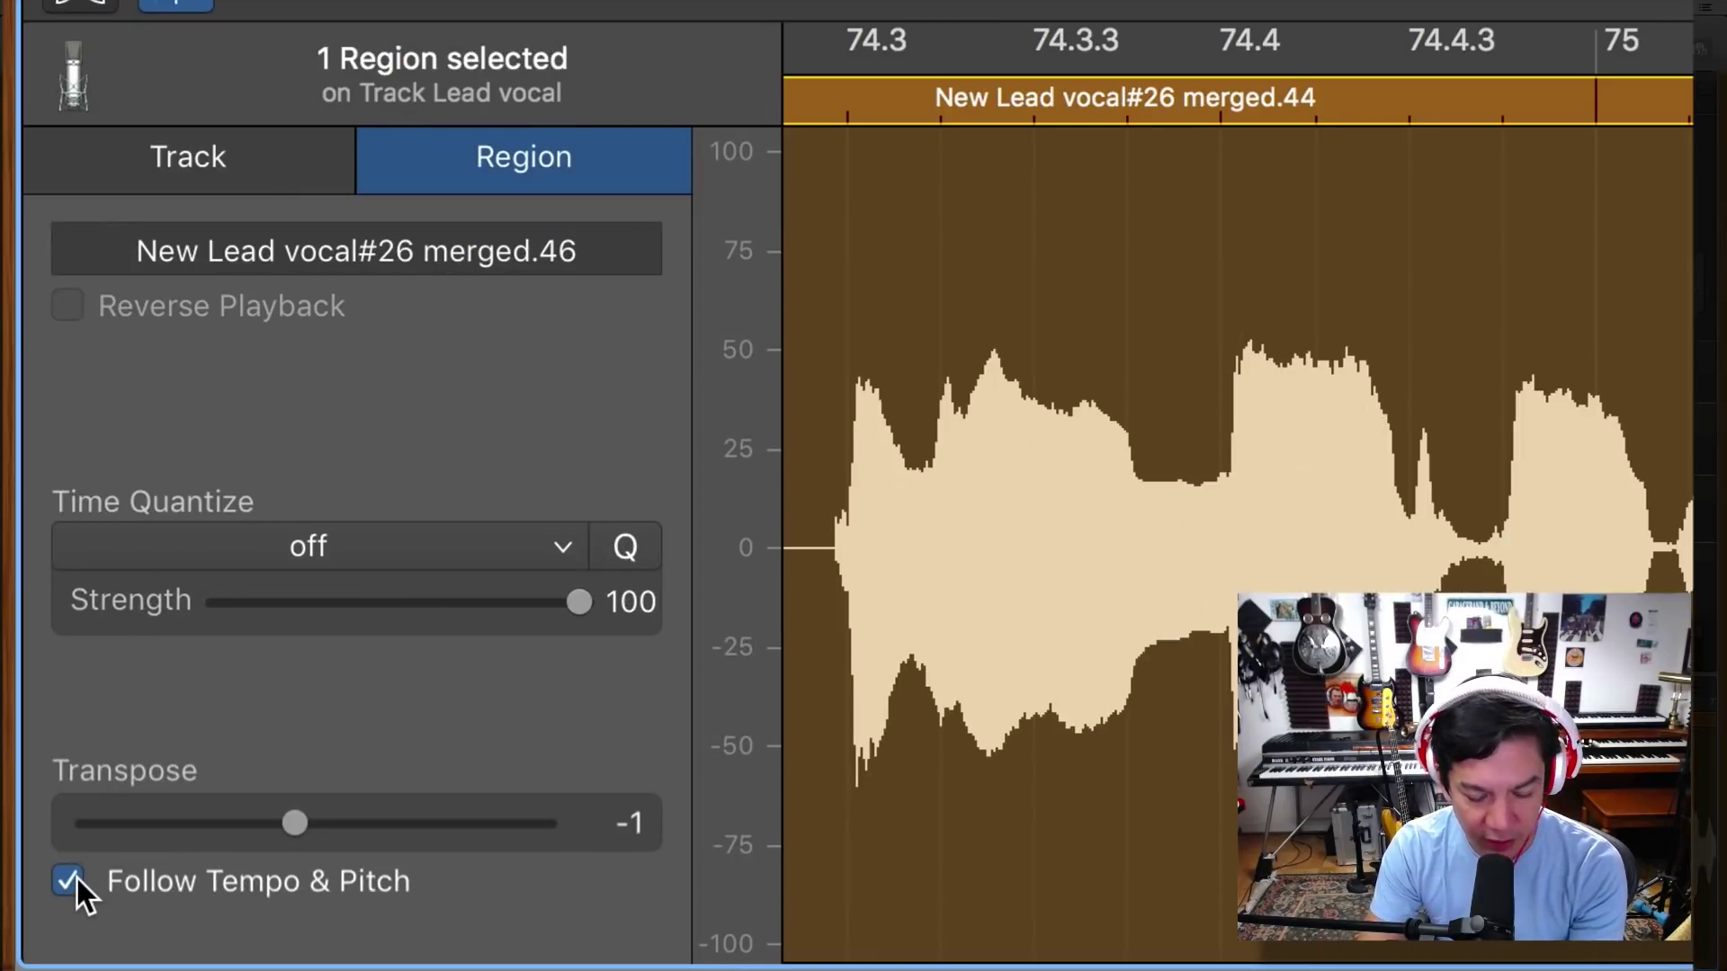
key(space)
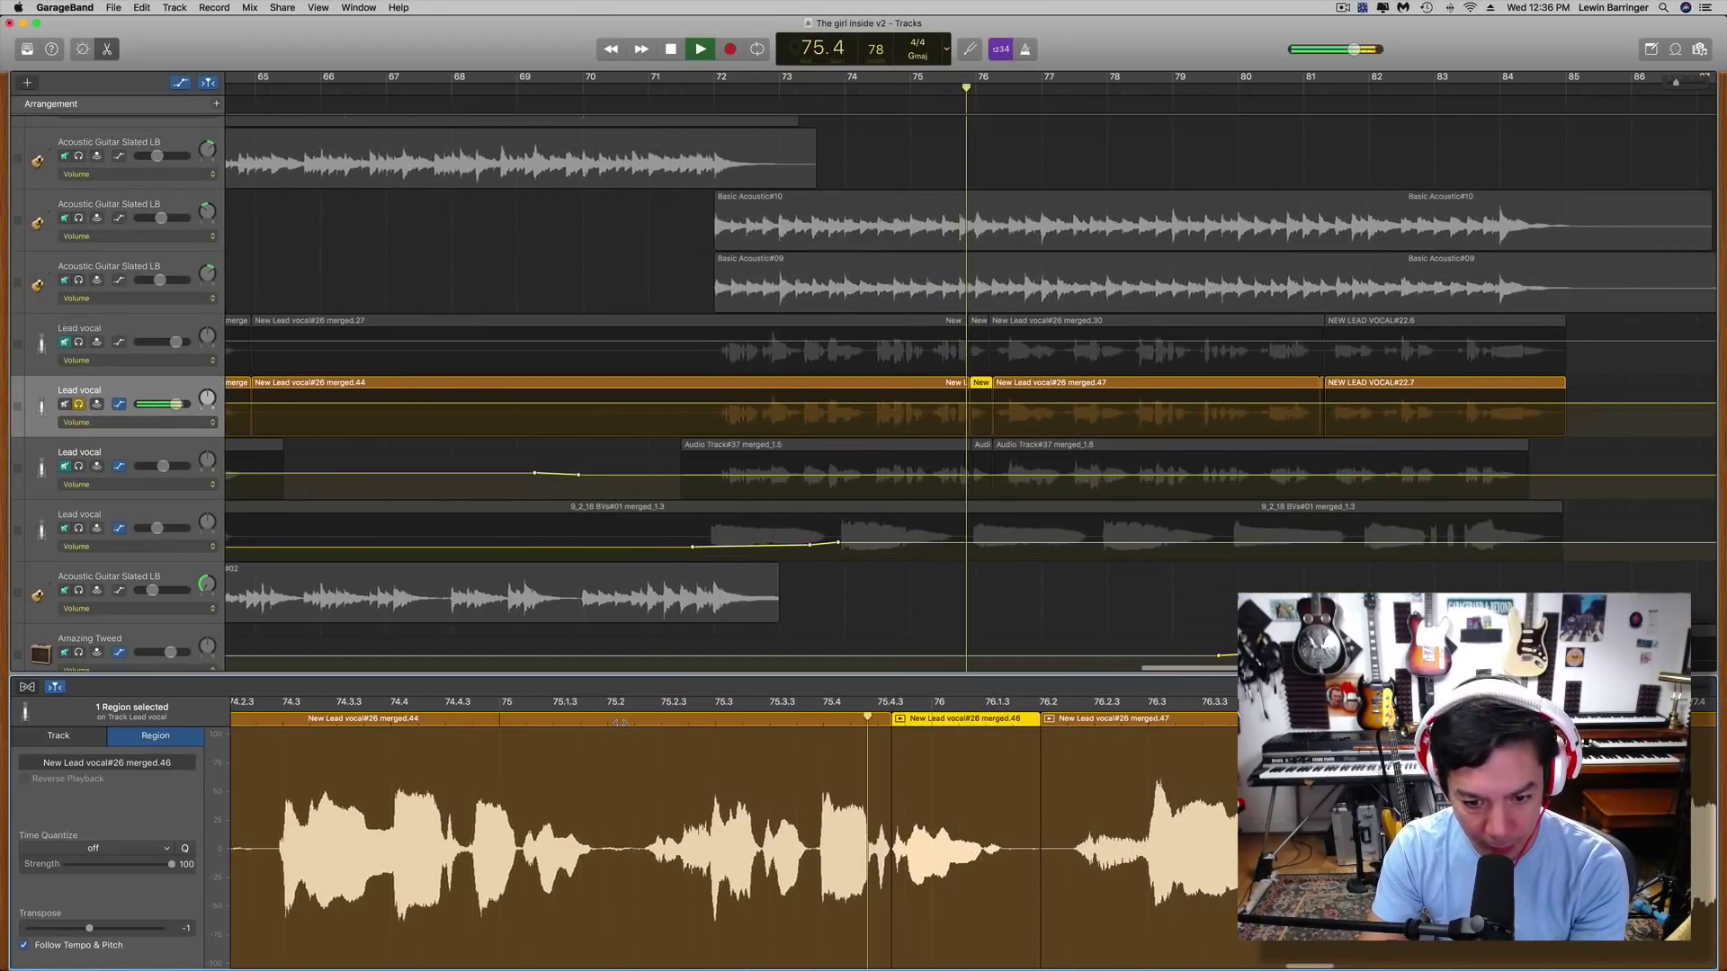
key(space)
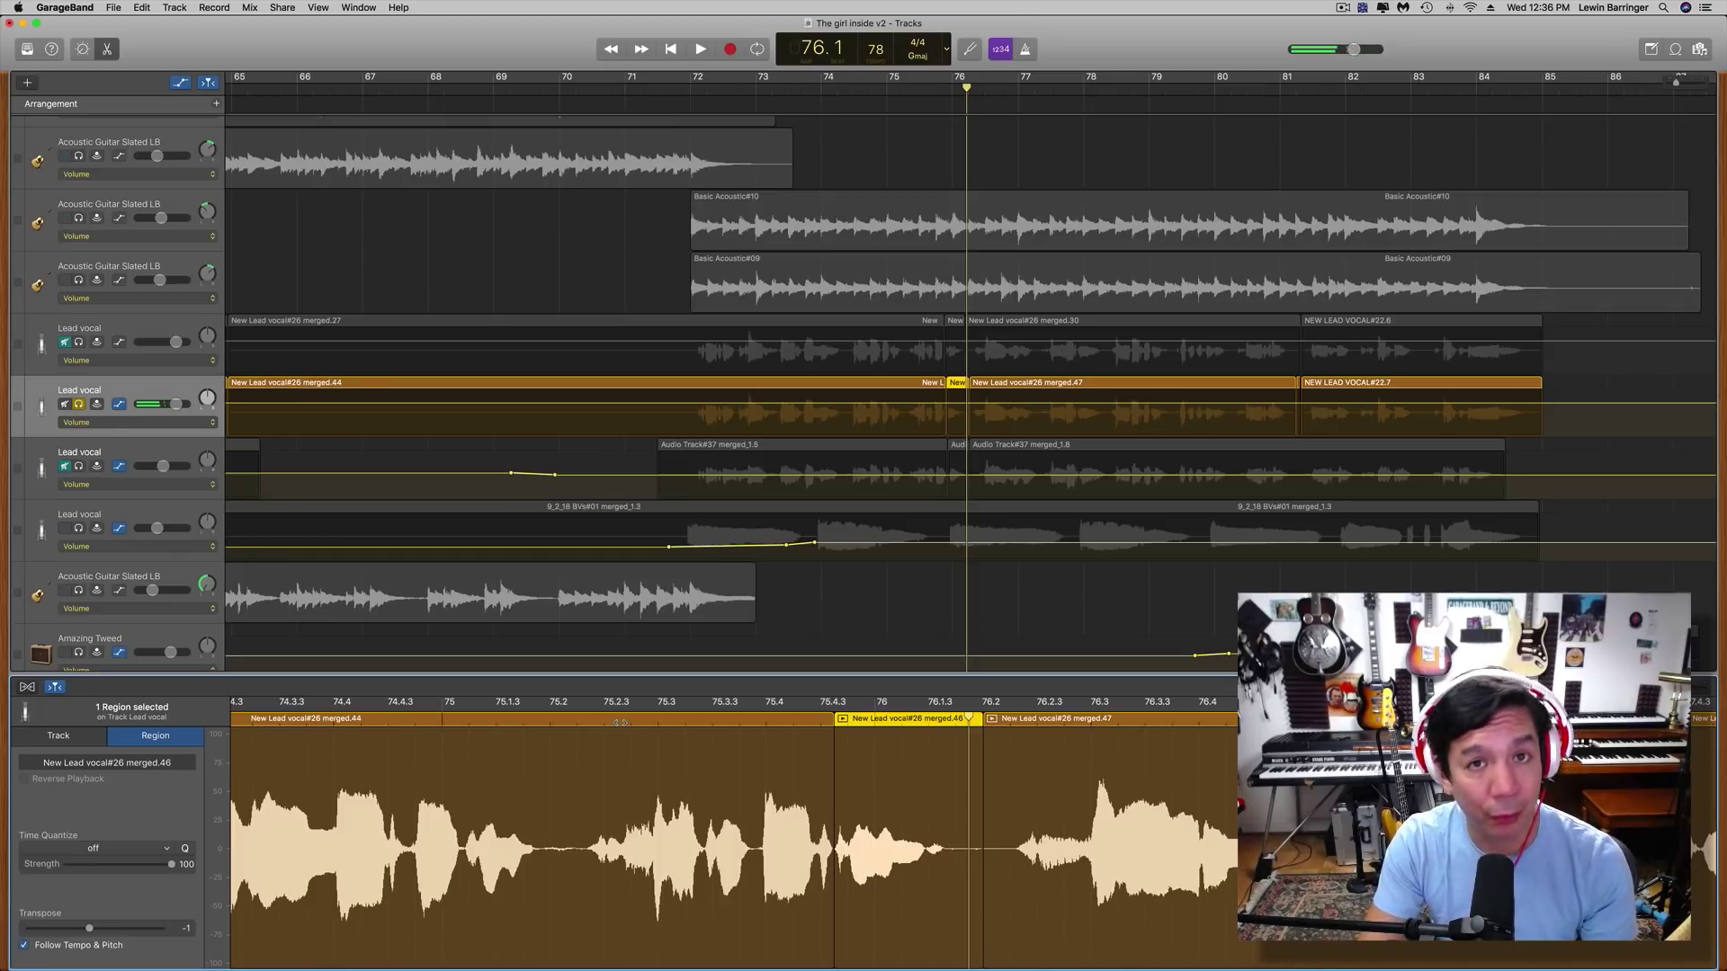
Show the Lead vocal track's Smart Controls and its plug-in chain.
key(b)
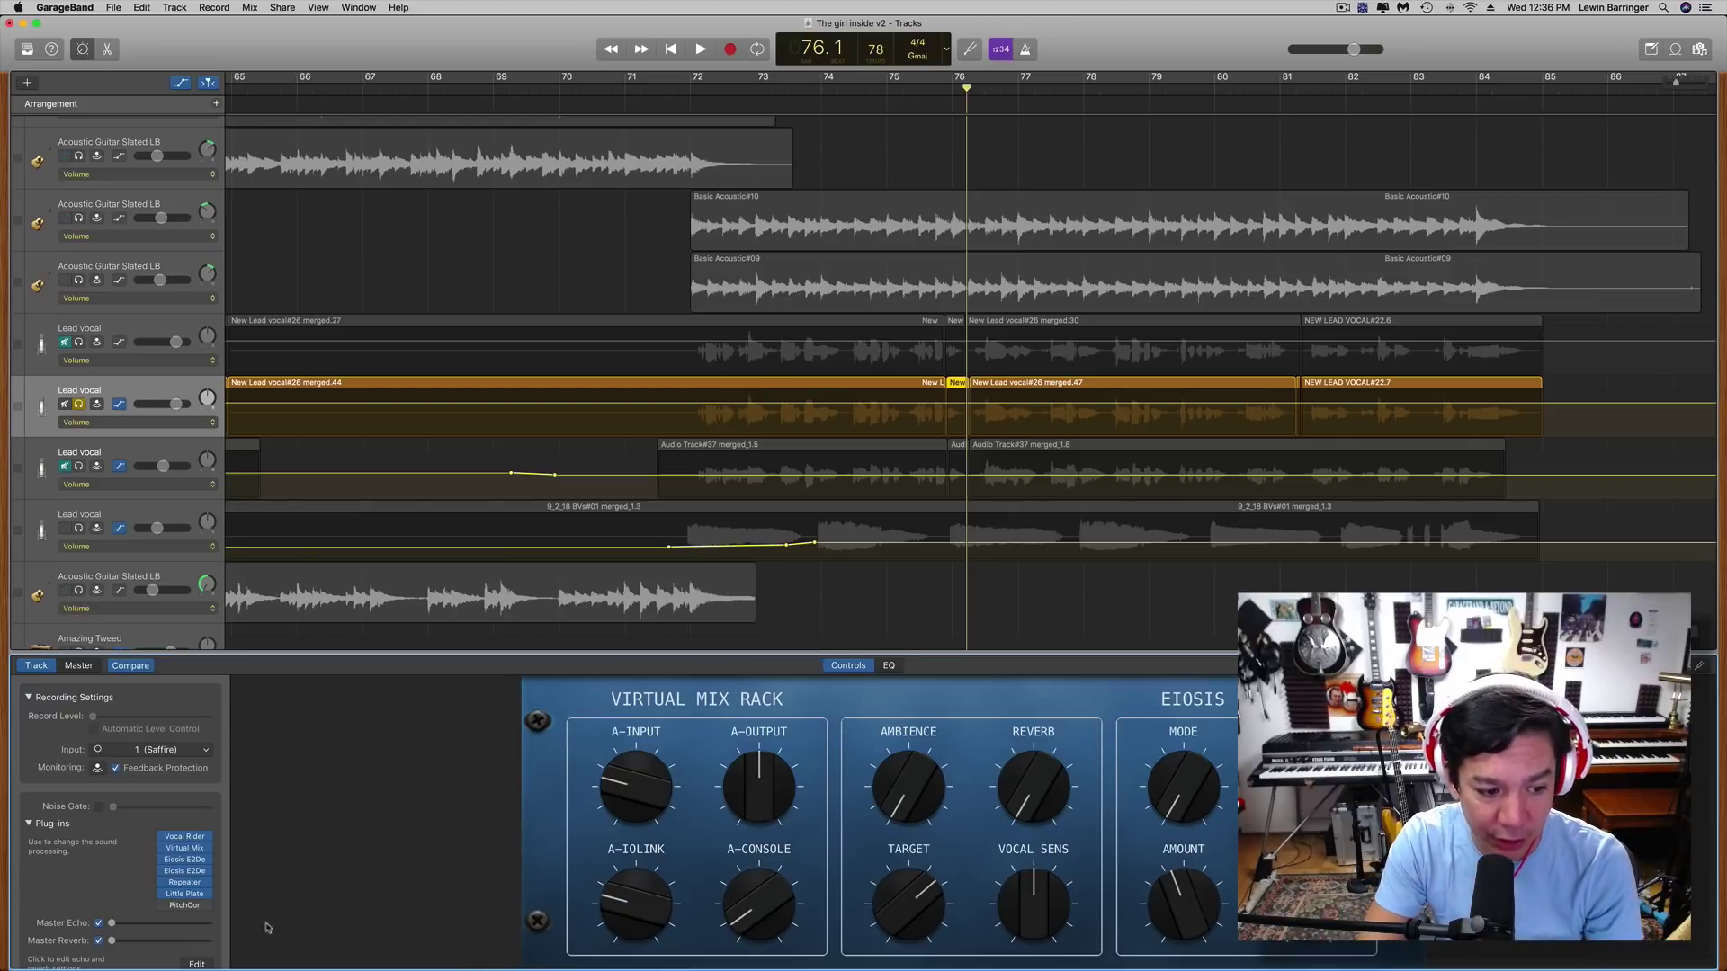
mouse_move(186, 905)
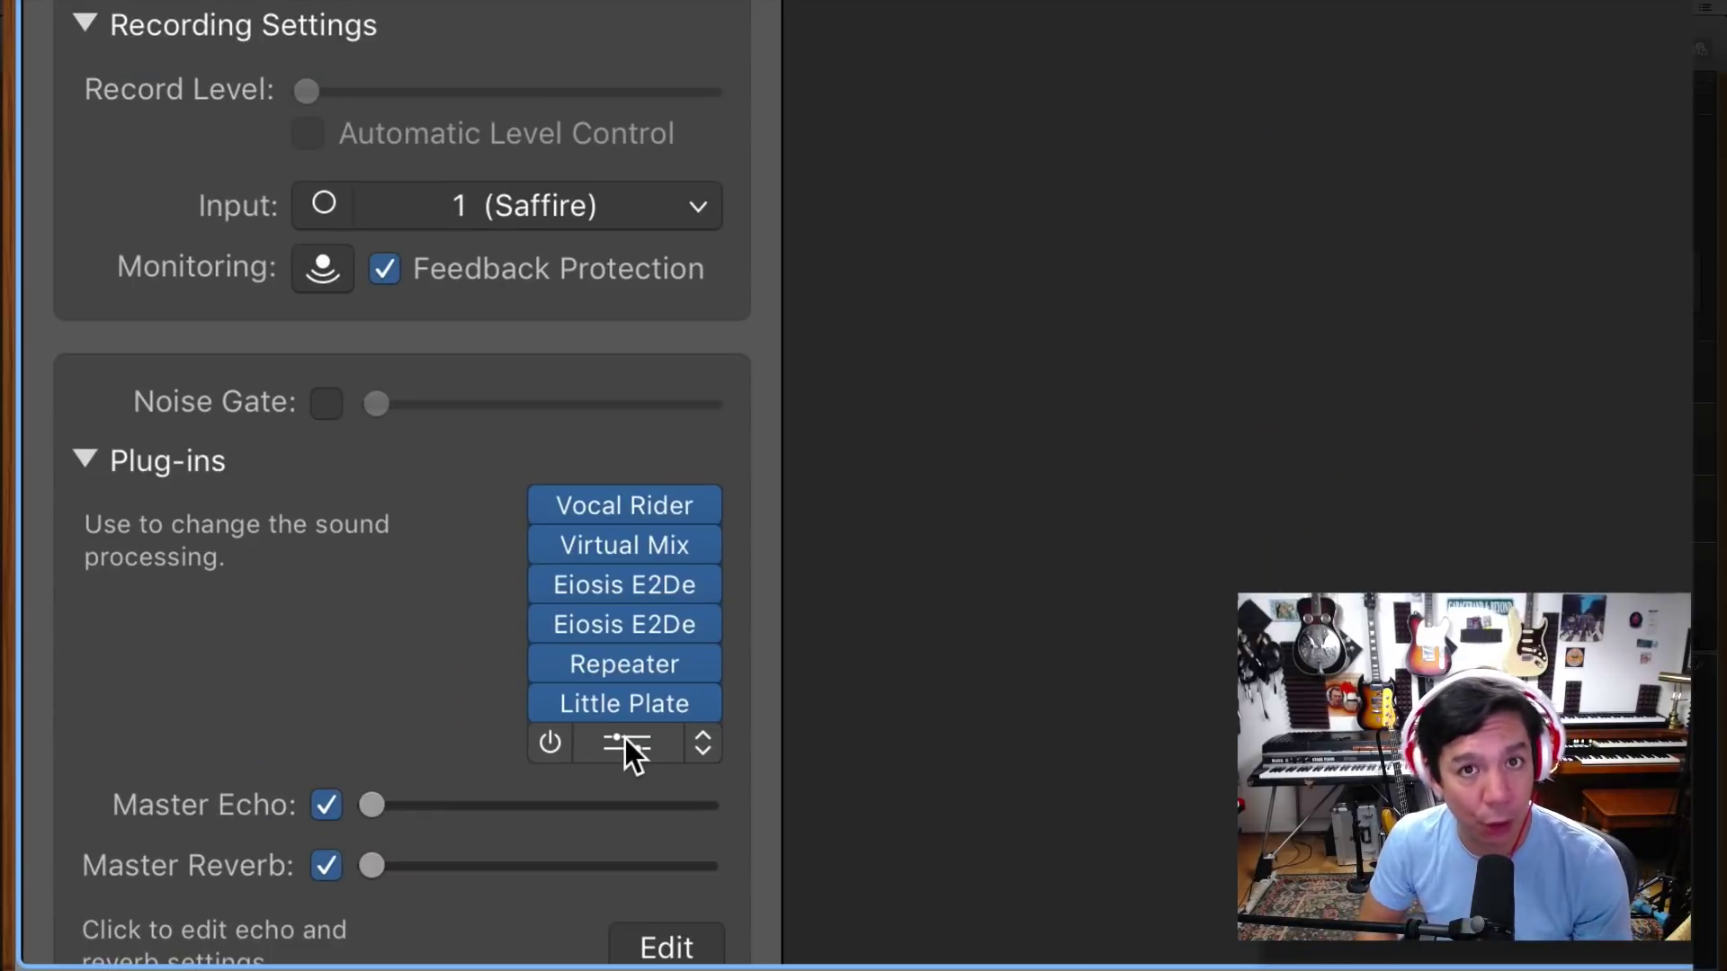